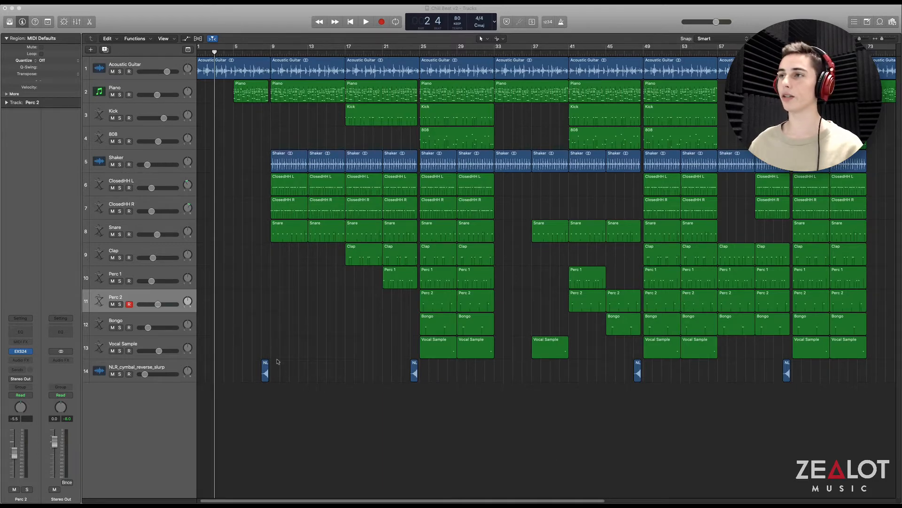
- Examine the layout of all tracks across the full length of the arrangement
left_click(295, 372)
key("super+Right")
key("super+Left")
key("super+Left")
key("super+Left")
key("super+Left")
key("super+Left")
key("super+Left")
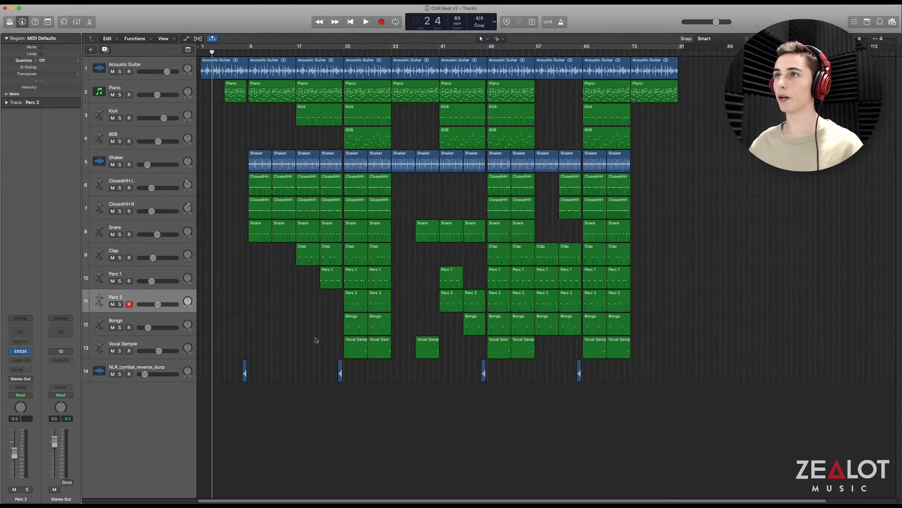
key("super+Right")
key("super+Right")
key("super+Right")
key("super+Right")
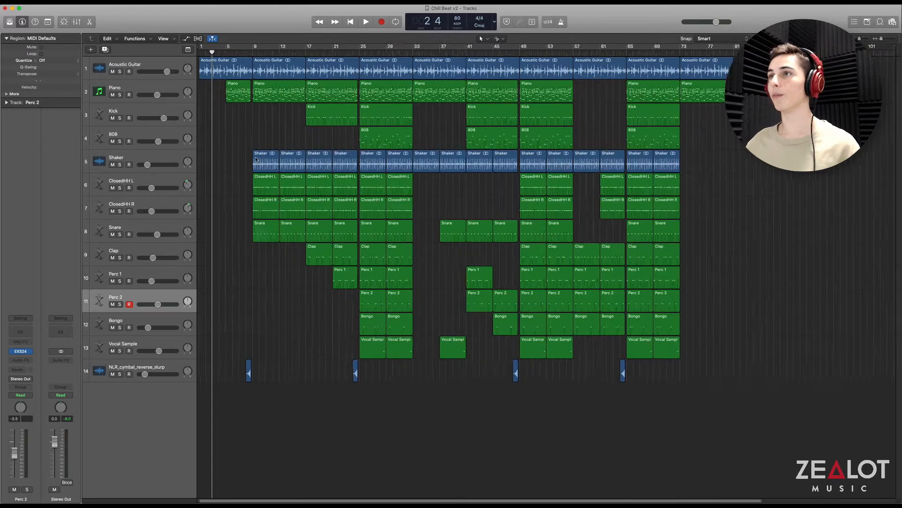
- Set a cycle range over bars 1 to 9, solo the Acoustic Guitar track and listen to its intro from the start
left_click(202, 50)
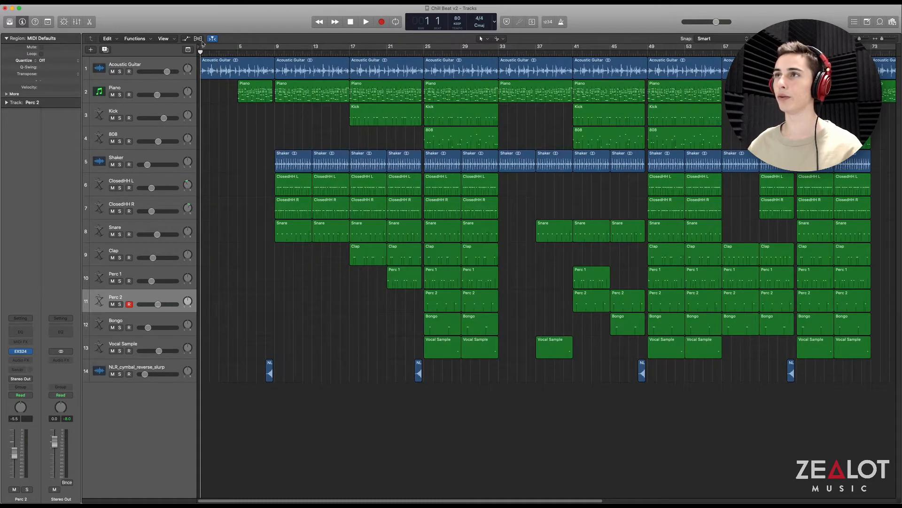
left_click_drag(202, 45, 276, 52)
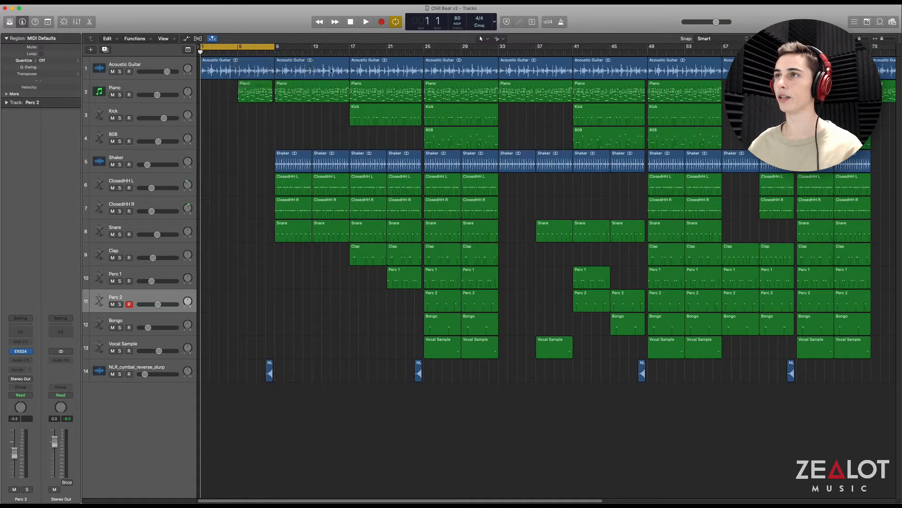
key("s")
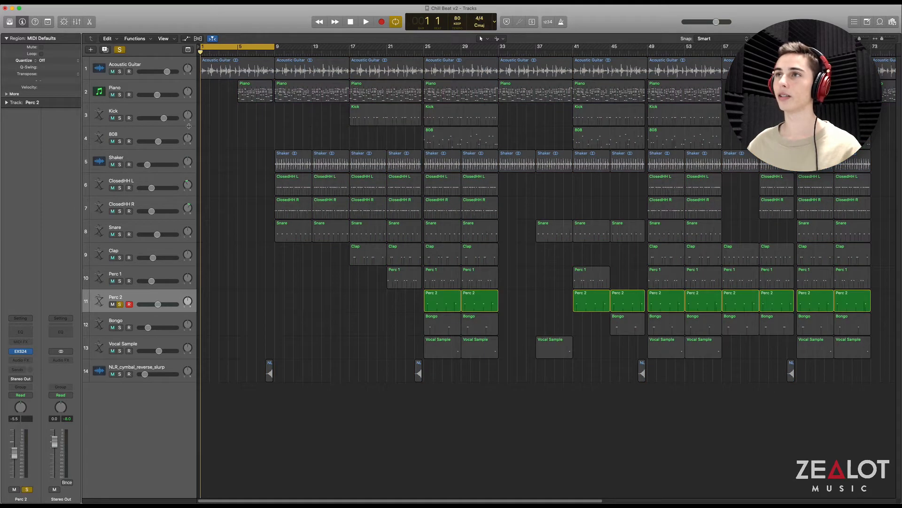
key("s")
left_click(147, 66)
key("s")
key("space")
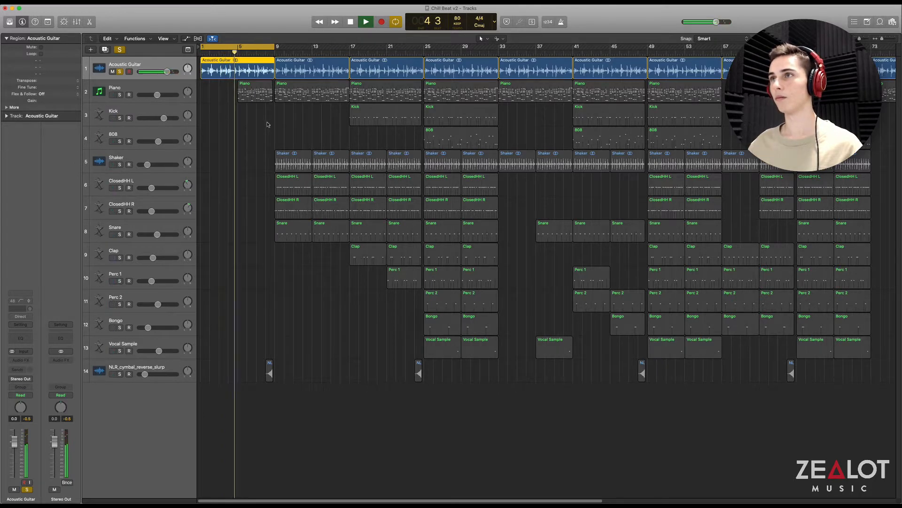
key("space")
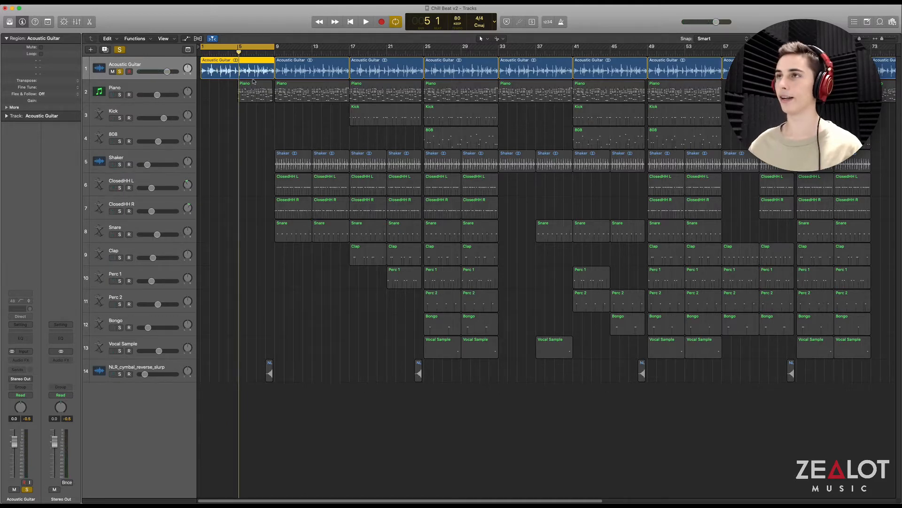
- Unsolo the Acoustic Guitar track, view the first Piano region's notes in an enlarged Piano Roll, and return the playhead to bar 1
key("s")
double_click(253, 95)
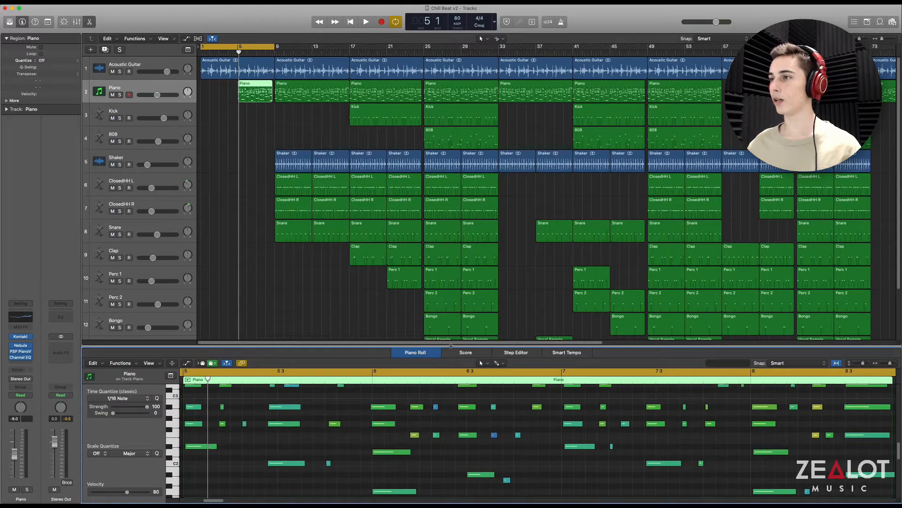
left_click_drag(450, 346, 450, 145)
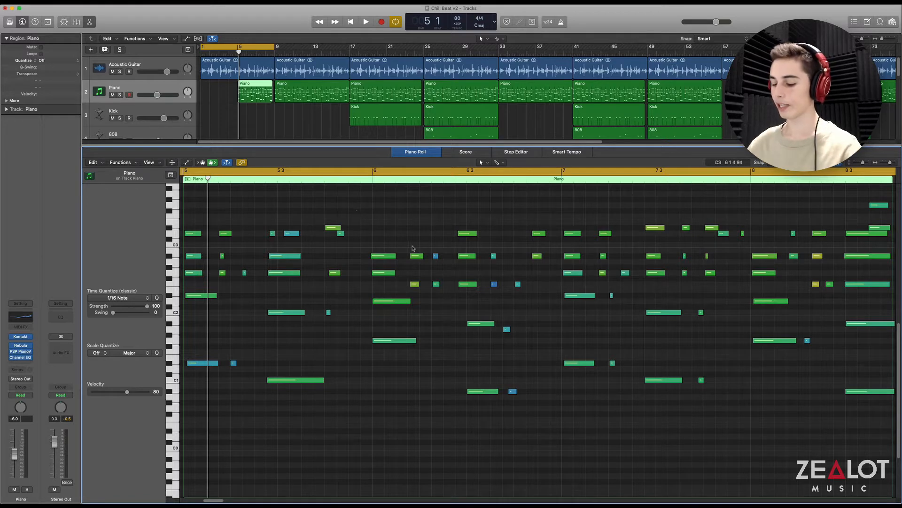
key("p")
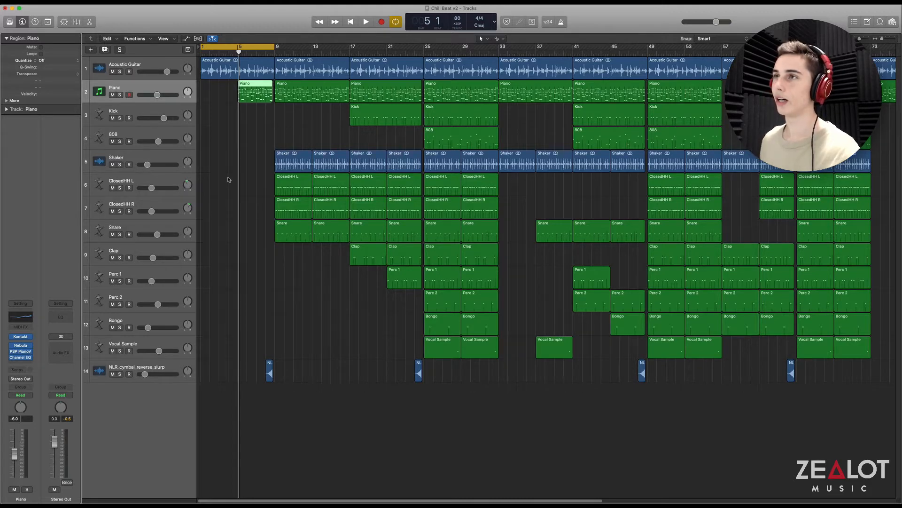
left_click_drag(217, 53, 238, 56)
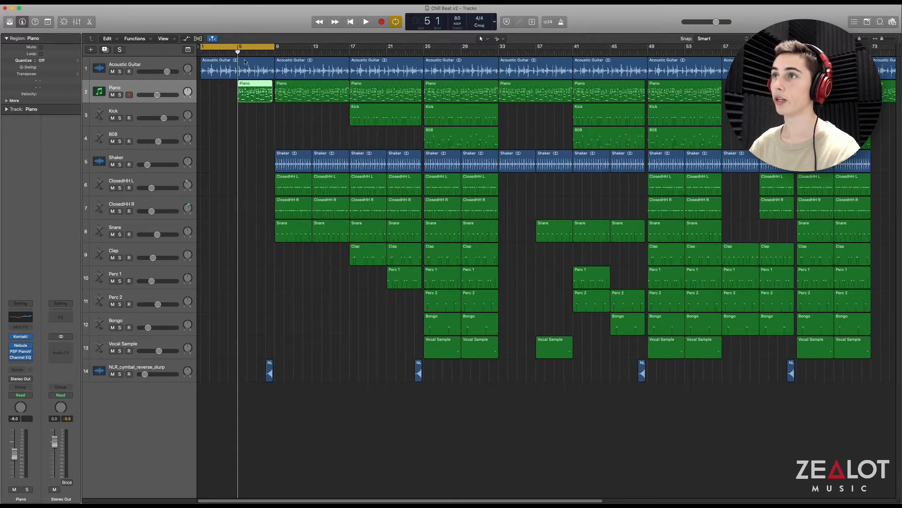
key("Return")
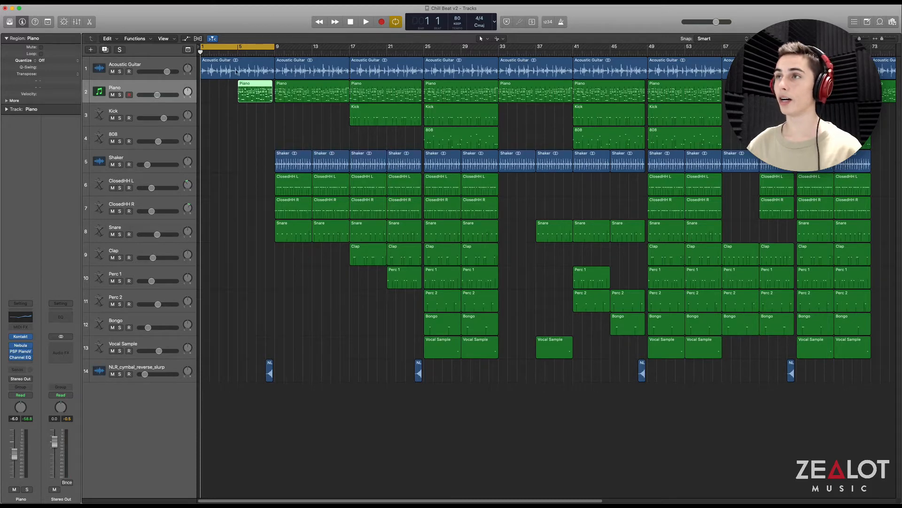
- Audition individual bass notes of the first Piano region in the Piano Roll, and close the editor
double_click(258, 95)
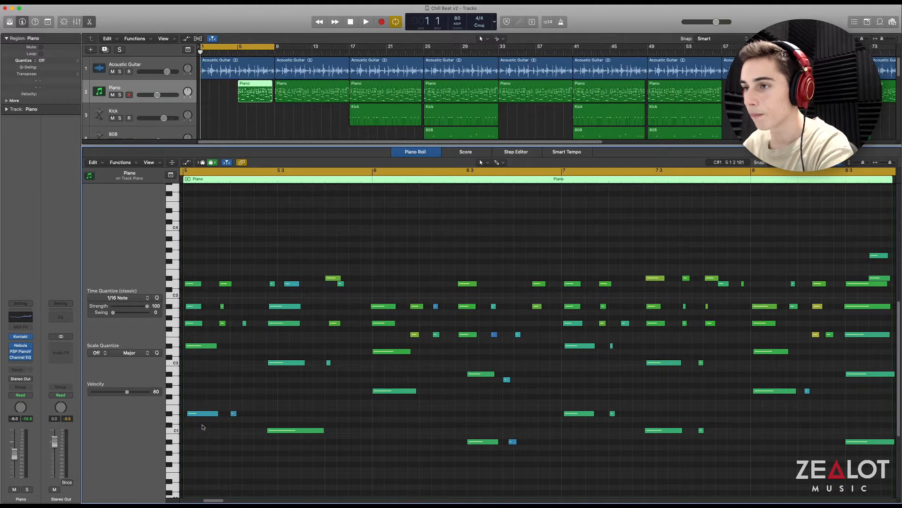
scroll(203, 427, "down", 1)
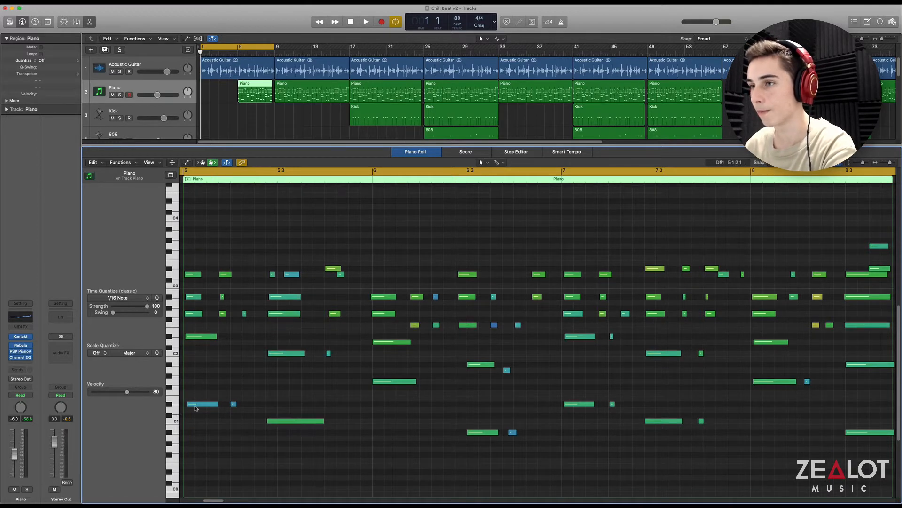
left_click(204, 404)
left_click(210, 415)
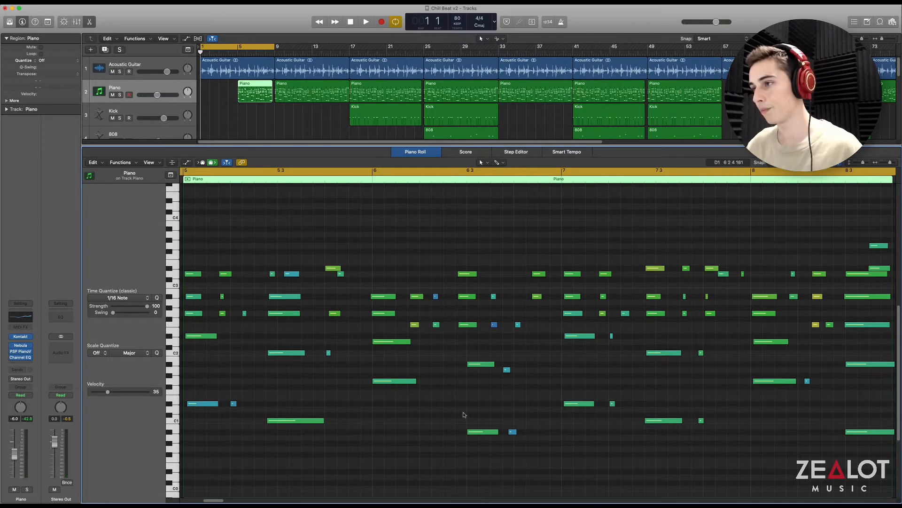
scroll(441, 430, "right", 3)
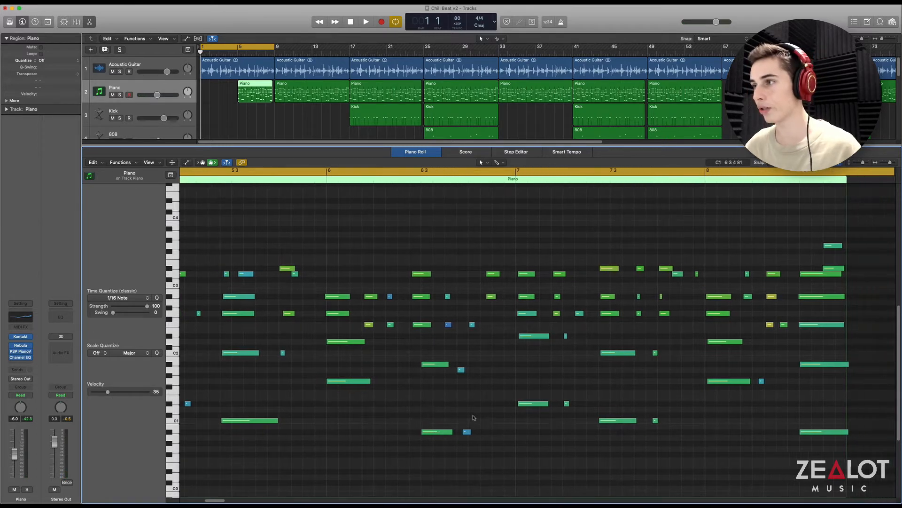
left_click(544, 406)
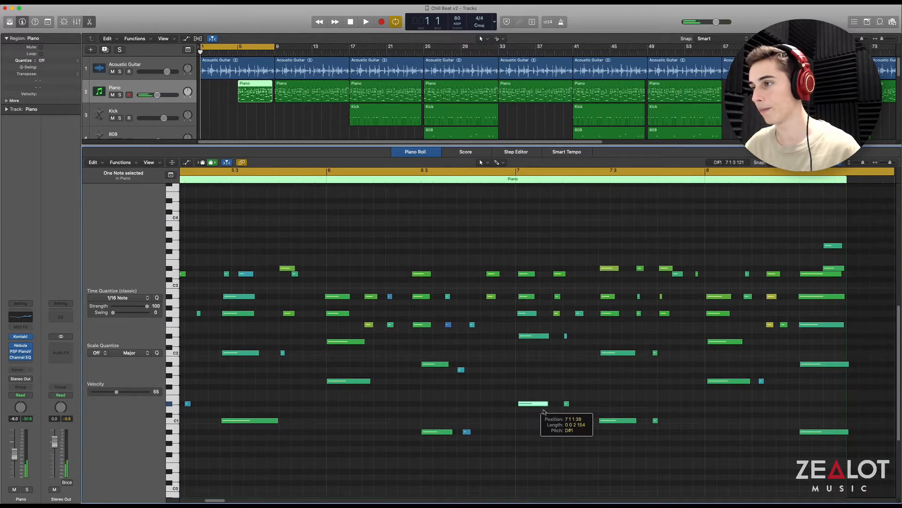
left_click(532, 427)
scroll(488, 424, "left", 4)
scroll(487, 424, "left", 5)
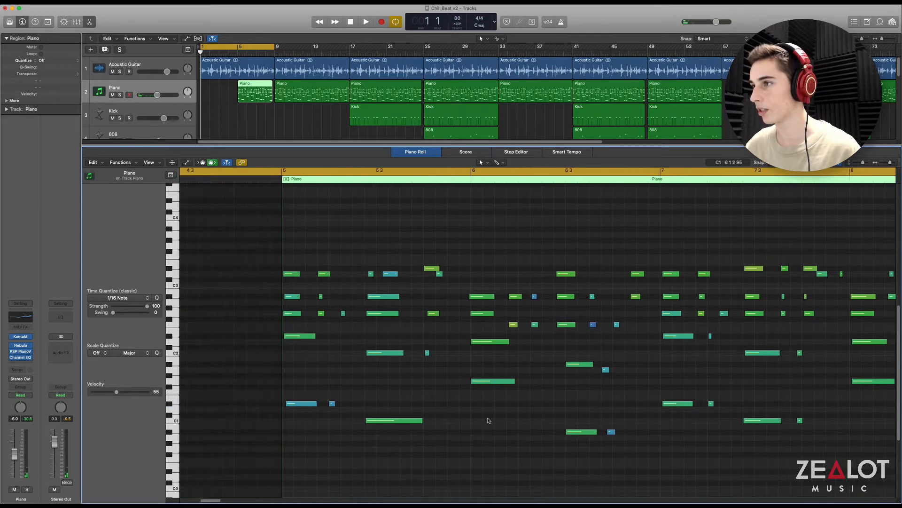
left_click(494, 381)
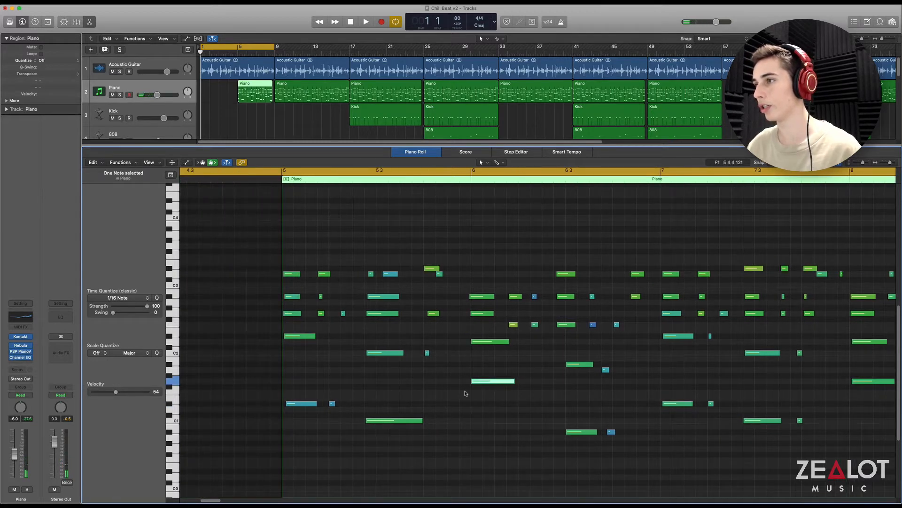
scroll(458, 394, "down", 1)
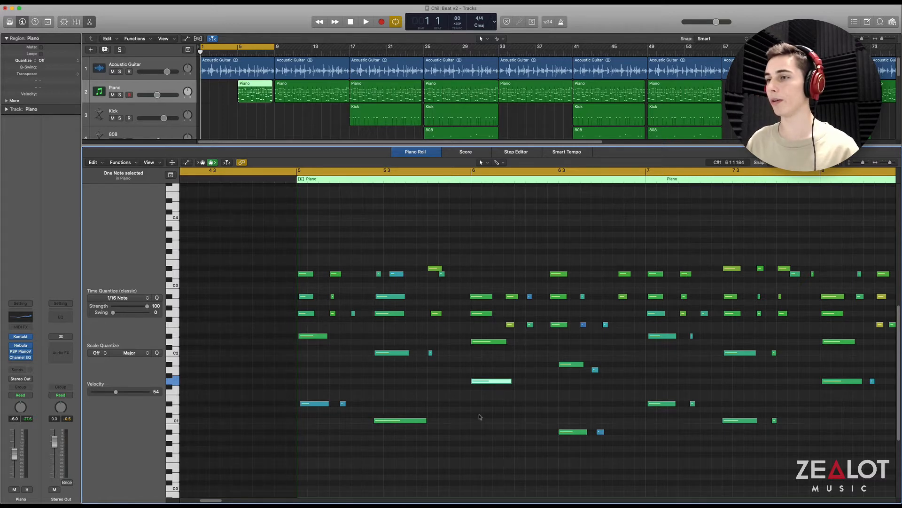
key("p")
left_click(227, 194)
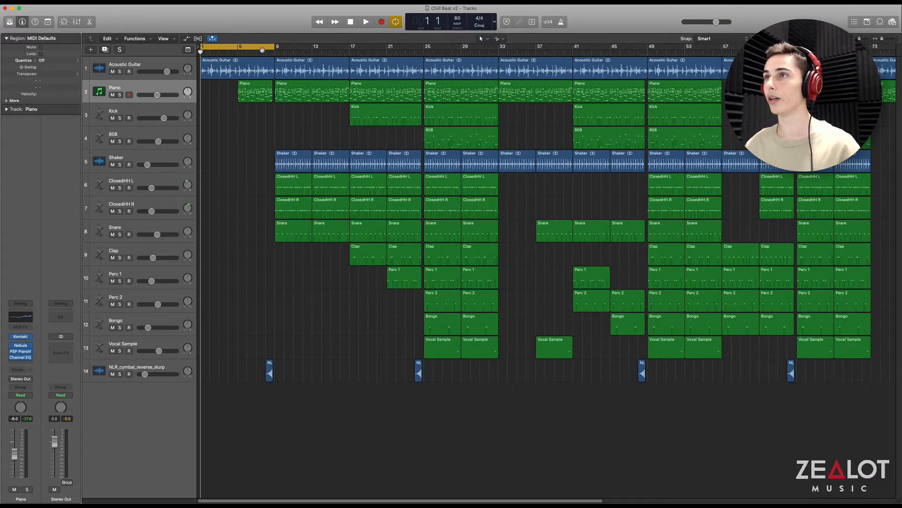
- Solo the Piano track, switch off cycle mode and play the part from bar 5
key("s")
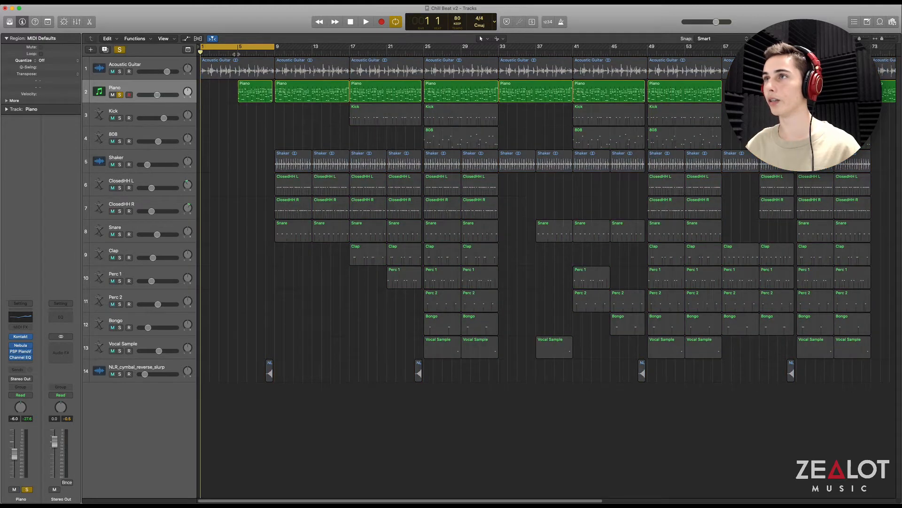
left_click(237, 55)
key("x")
key("x")
key("c")
key("space")
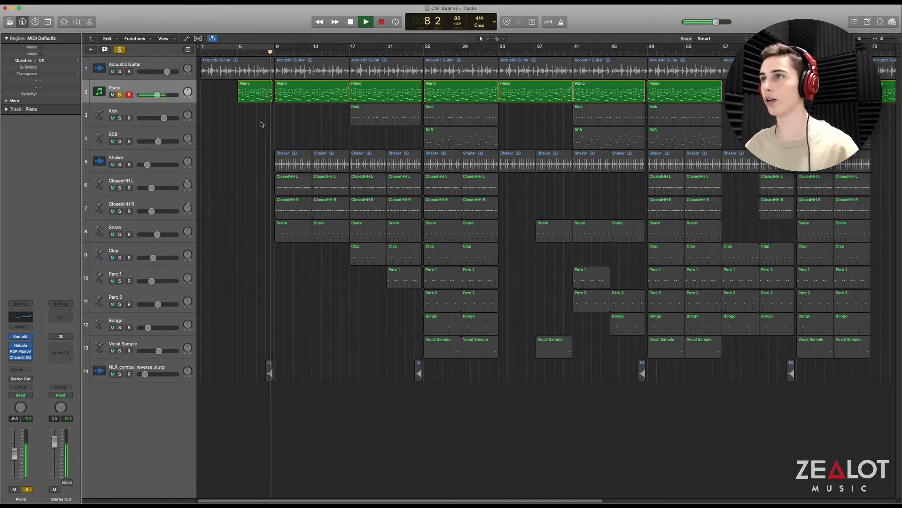
key("space")
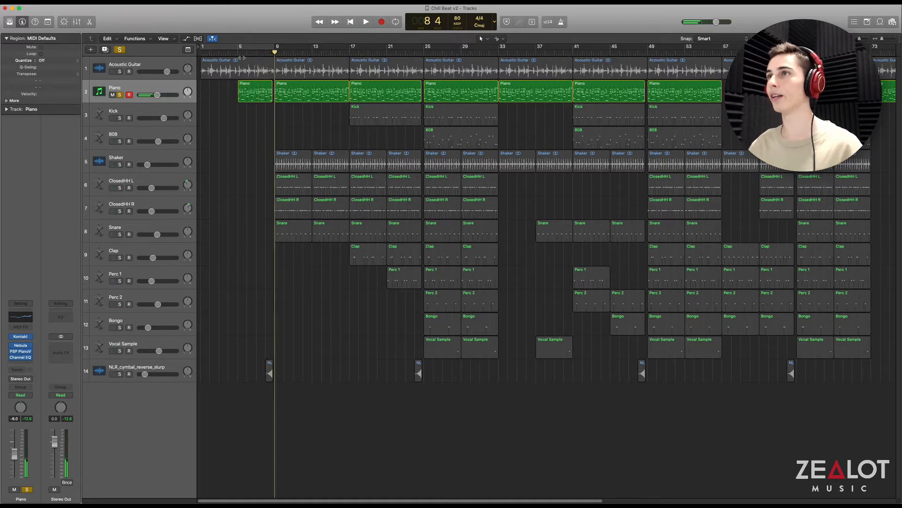
- Solo the Acoustic Guitar track alongside the Piano and play both together from bar 5
left_click(239, 52)
left_click(240, 71)
key("s")
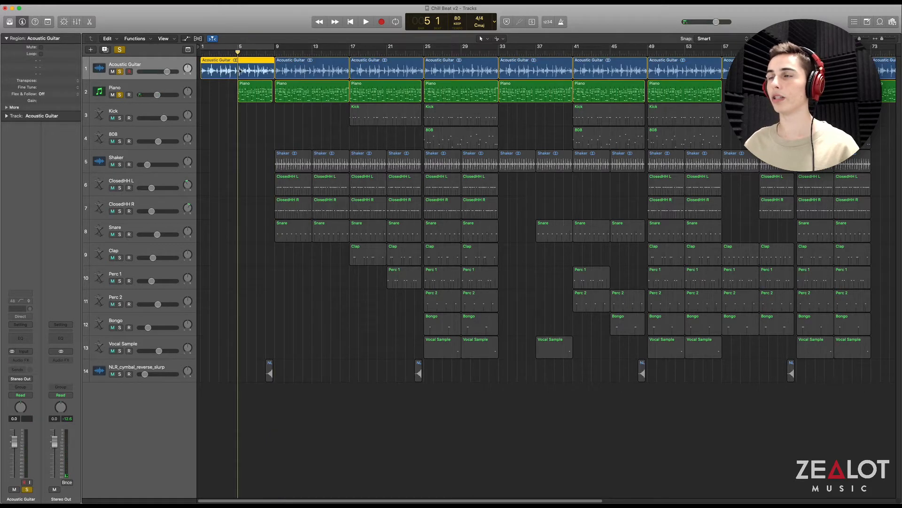
key("space")
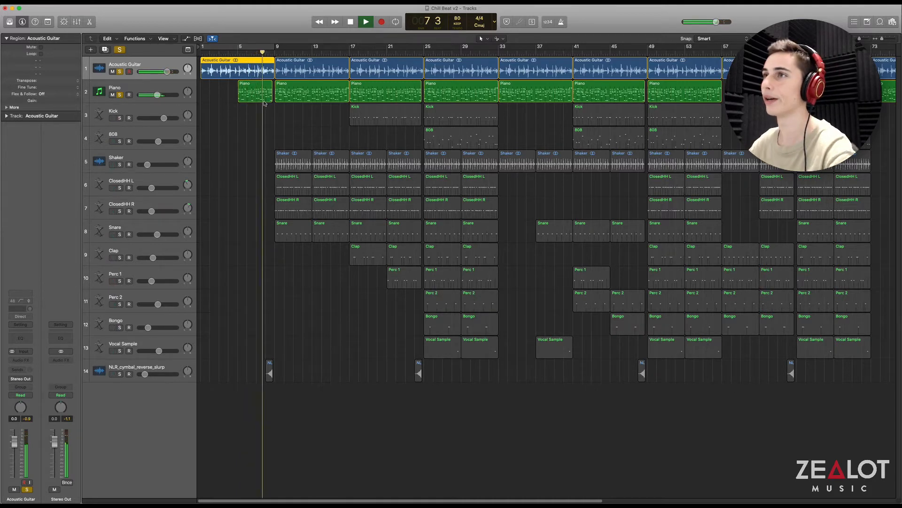
key("space")
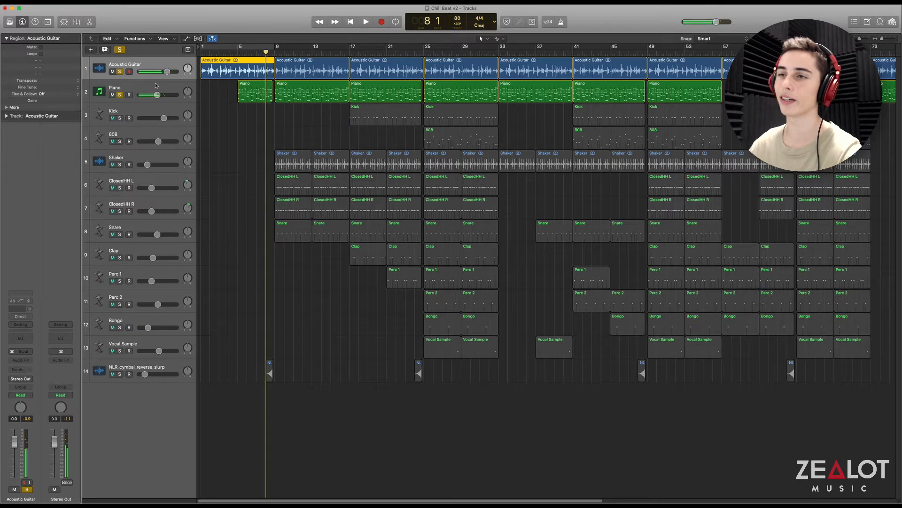
- Review the Channel EQ, Nebula and PSP PianoVerb settings on the Piano track, closing each plug-in window
left_click(156, 85)
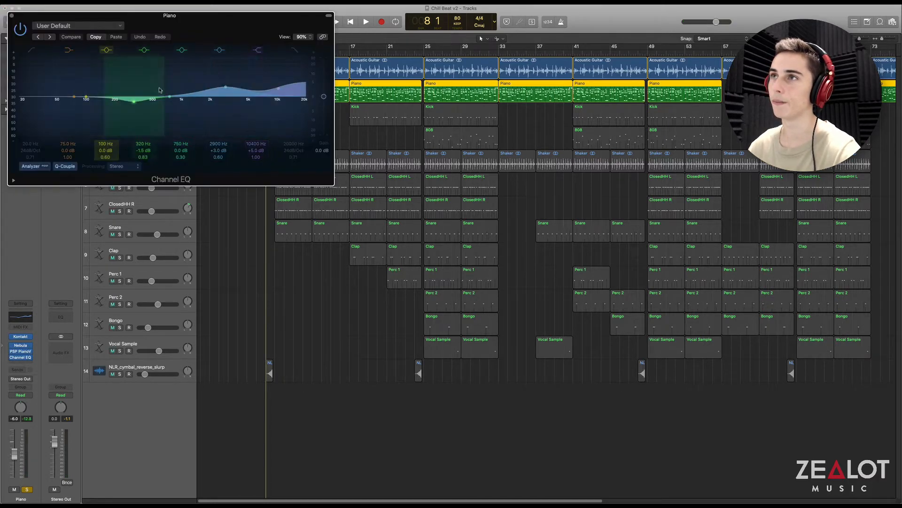
left_click(11, 16)
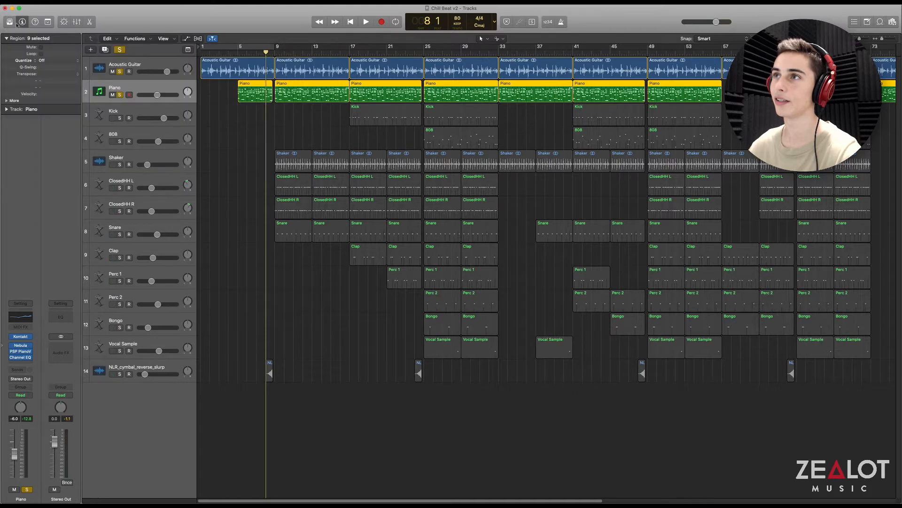
left_click(21, 345)
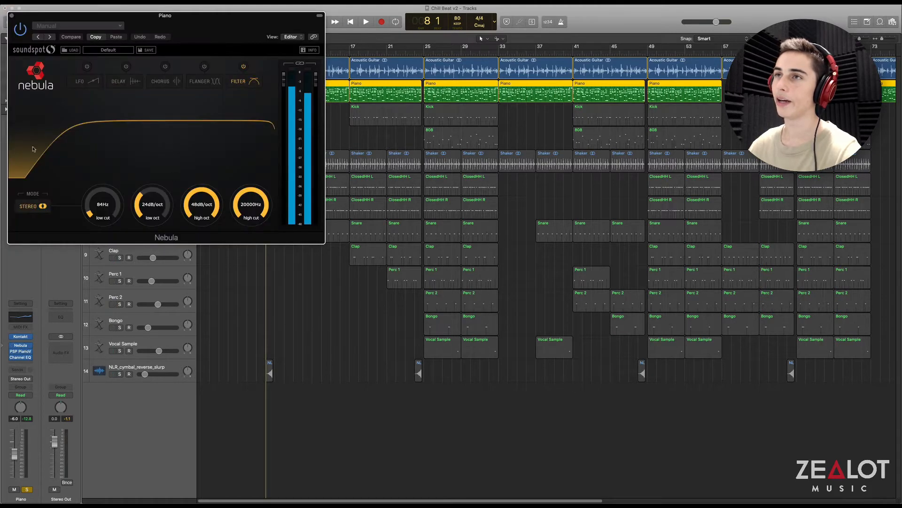
left_click(13, 16)
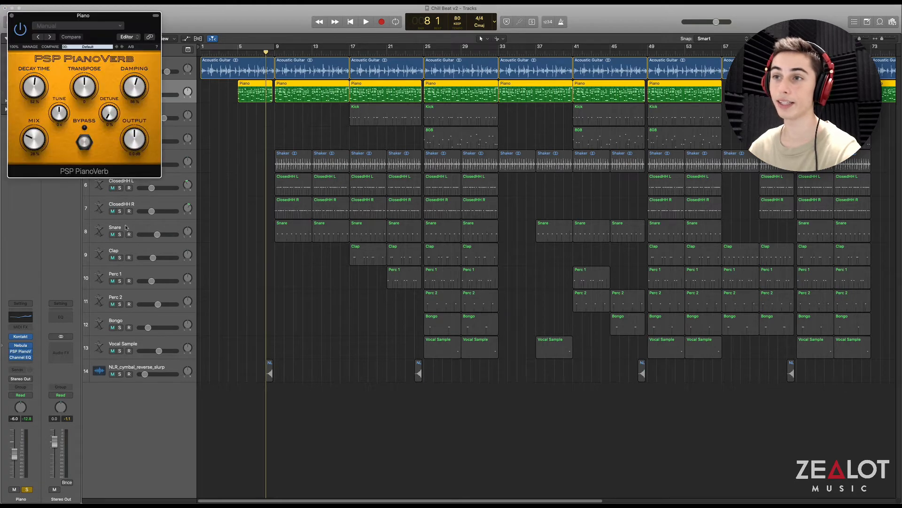
left_click_drag(127, 20, 211, 115)
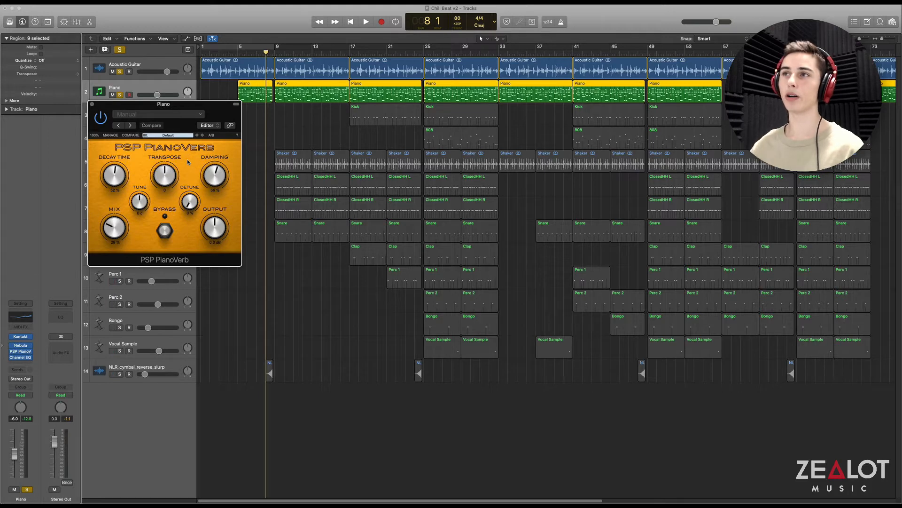
left_click(91, 104)
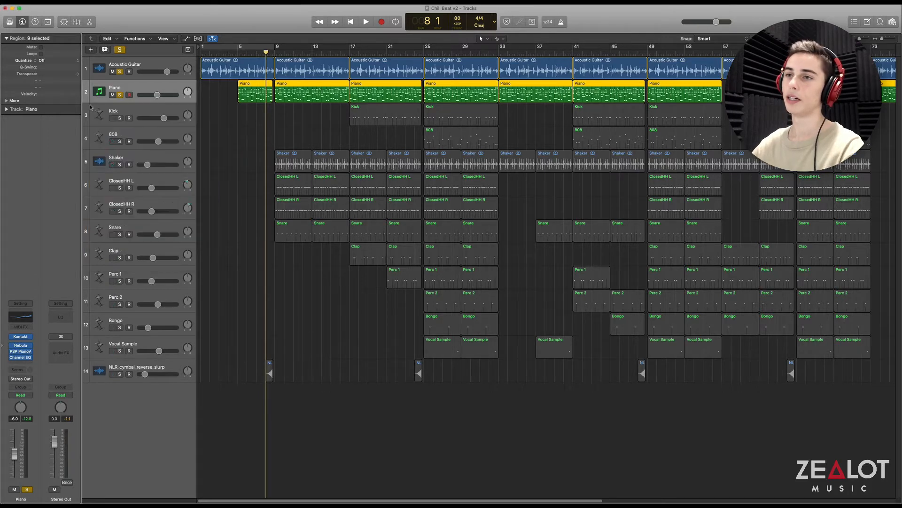
left_click(20, 358)
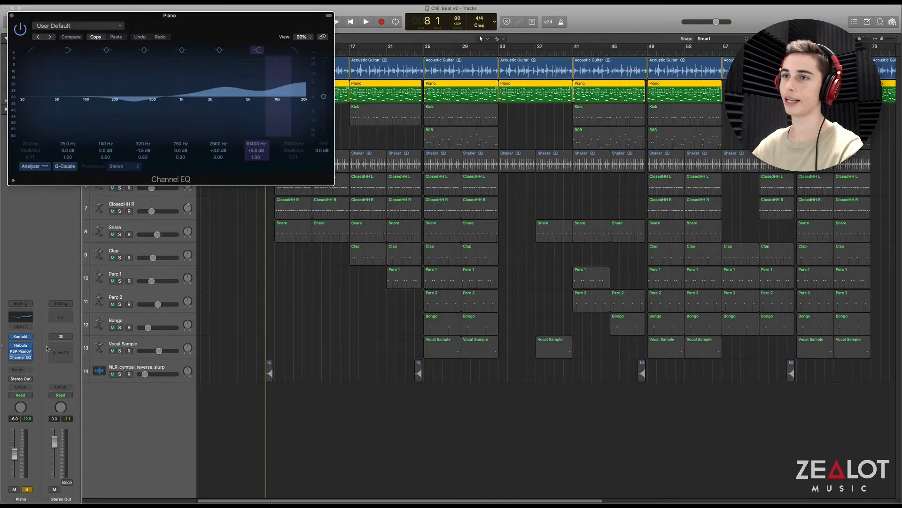
left_click(13, 15)
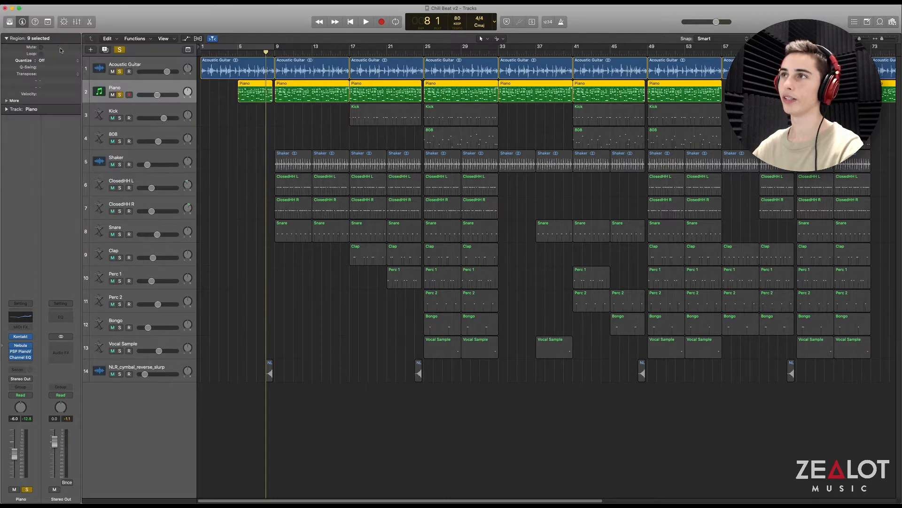
- Play the soloed guitar and piano together from bar 9, stop, and clear all track solos
left_click(277, 56)
key("space")
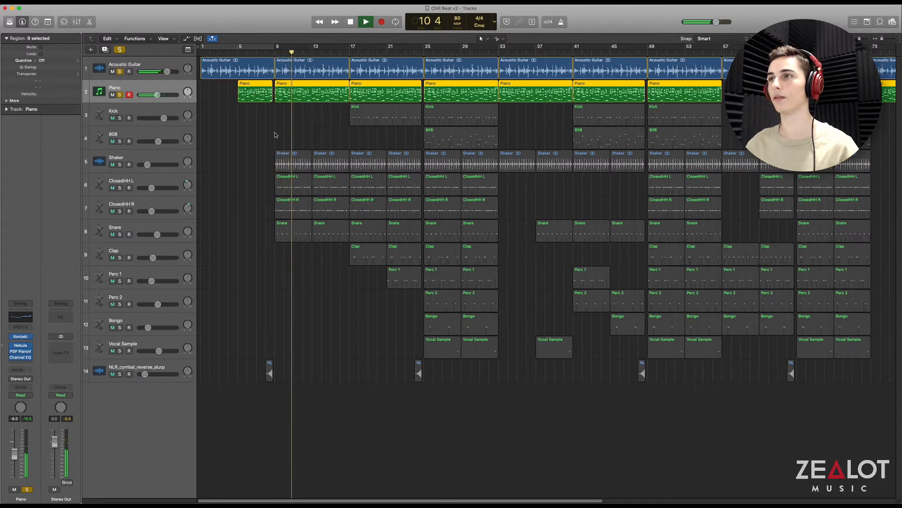
key("space")
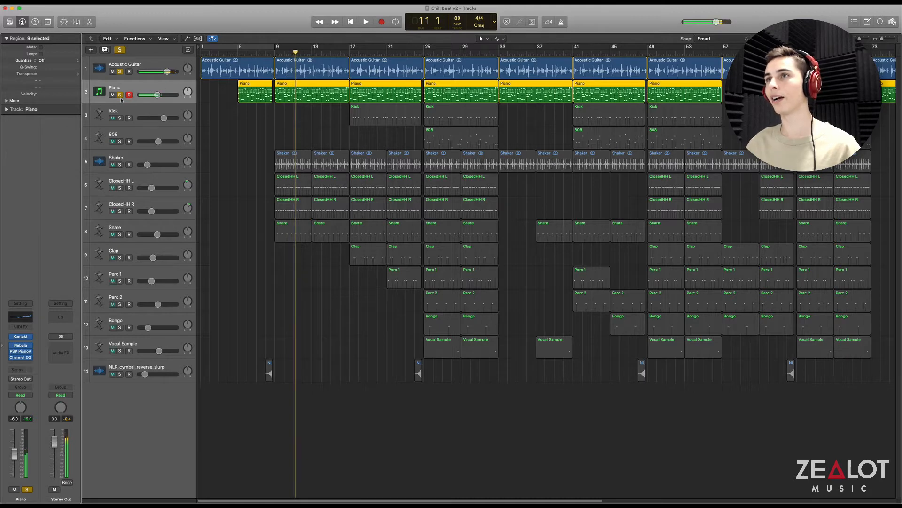
left_click(120, 95)
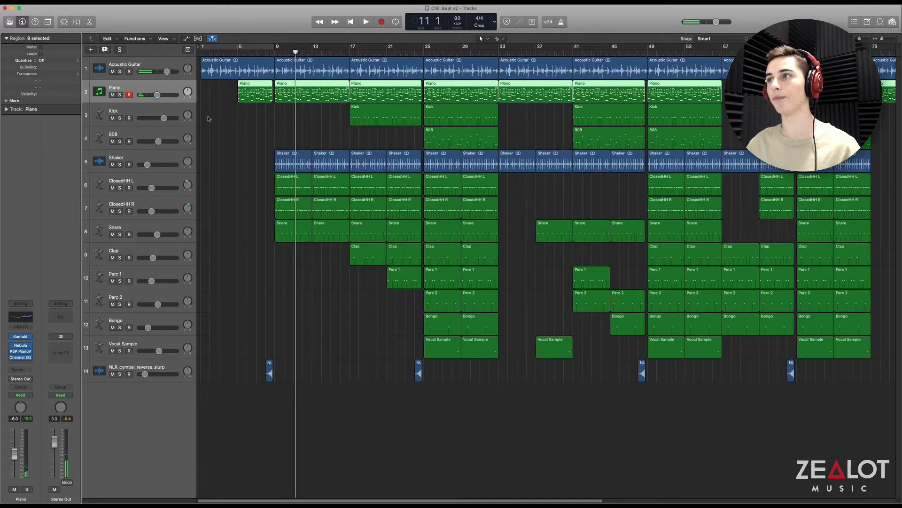
- Deselect all regions and play the full arrangement from bar 8 into the Shaker's entrance
left_click(266, 53)
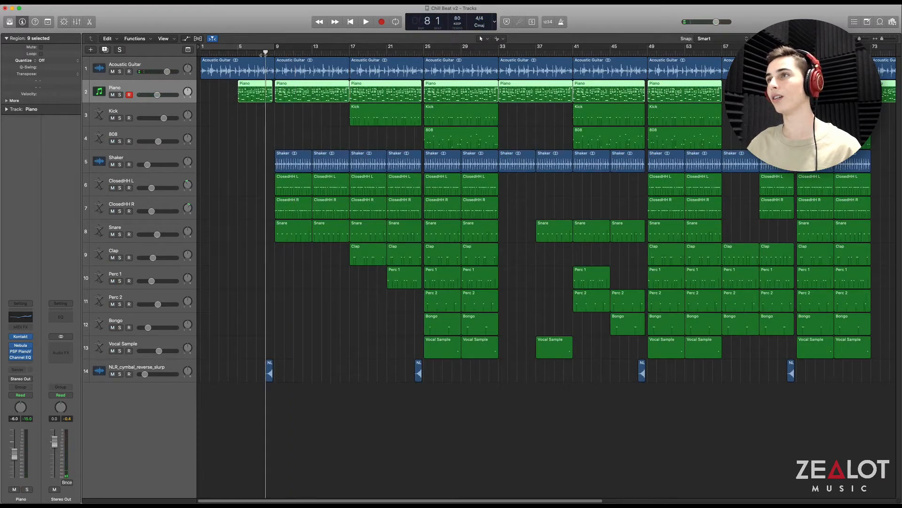
left_click(224, 225)
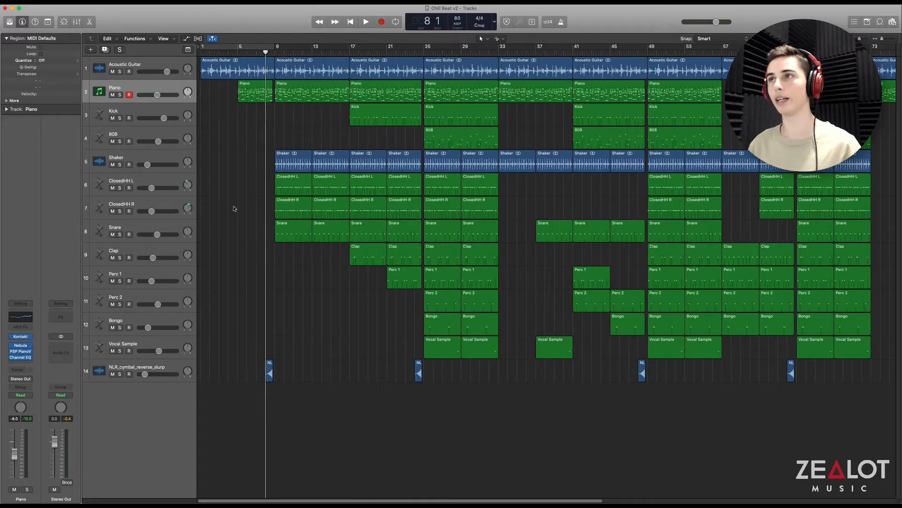
key("space")
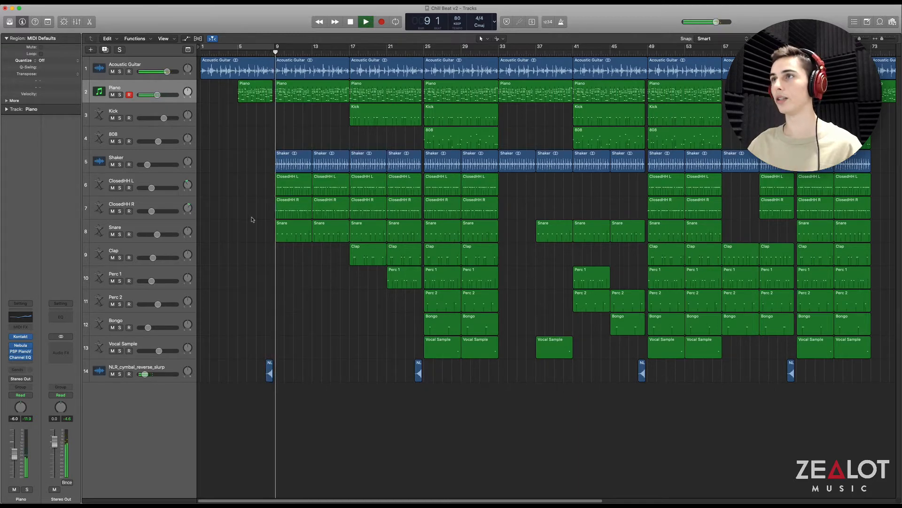
key("space")
- Solo the Shaker track, listen to its loop by itself, and clear the solo
left_click(294, 163)
key("s")
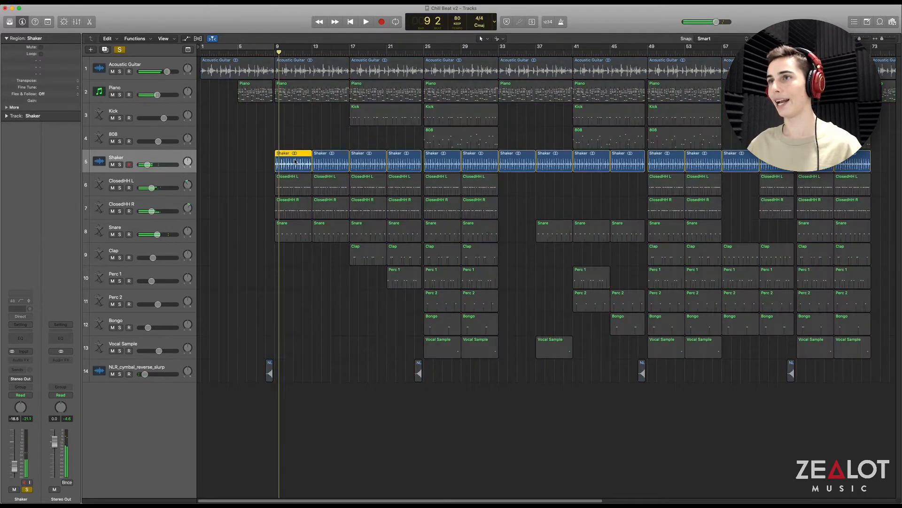
key("space")
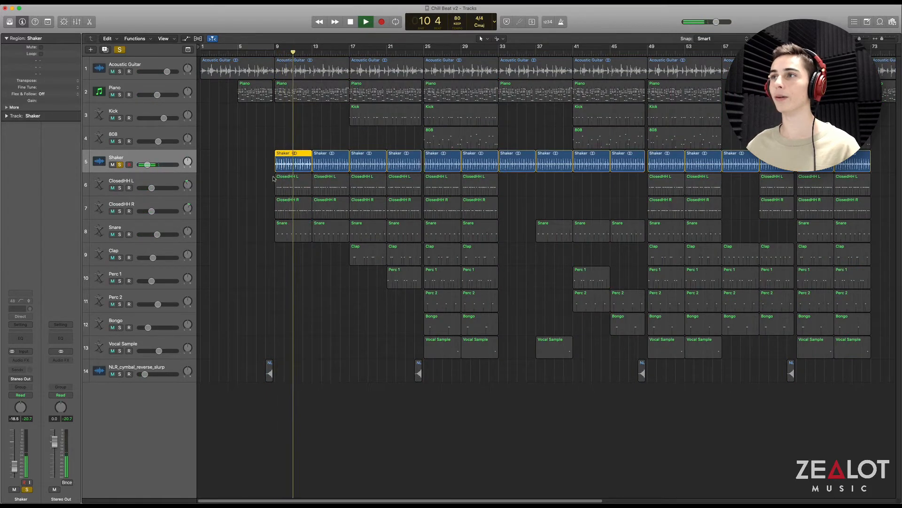
key("space")
key("ctrl+s")
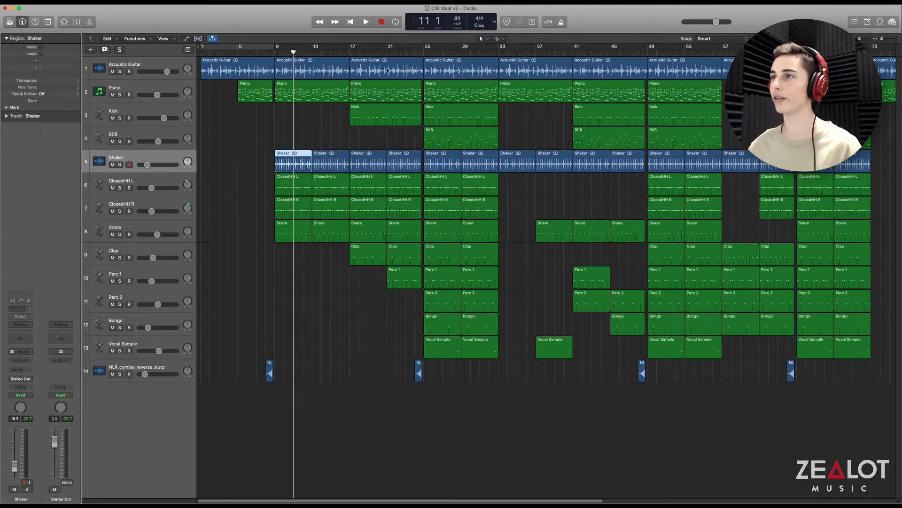
- Mute the Shaker track and play the rest of the mix from bar 25
left_click(422, 53)
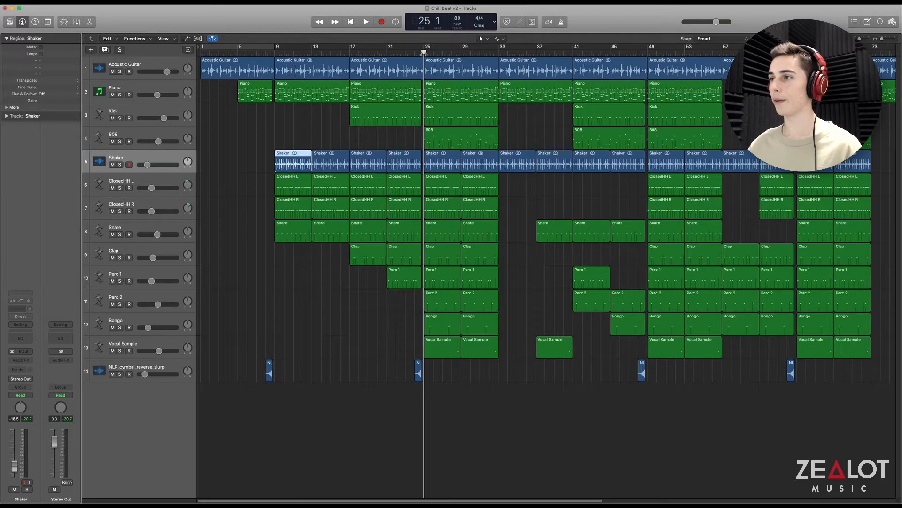
key("m")
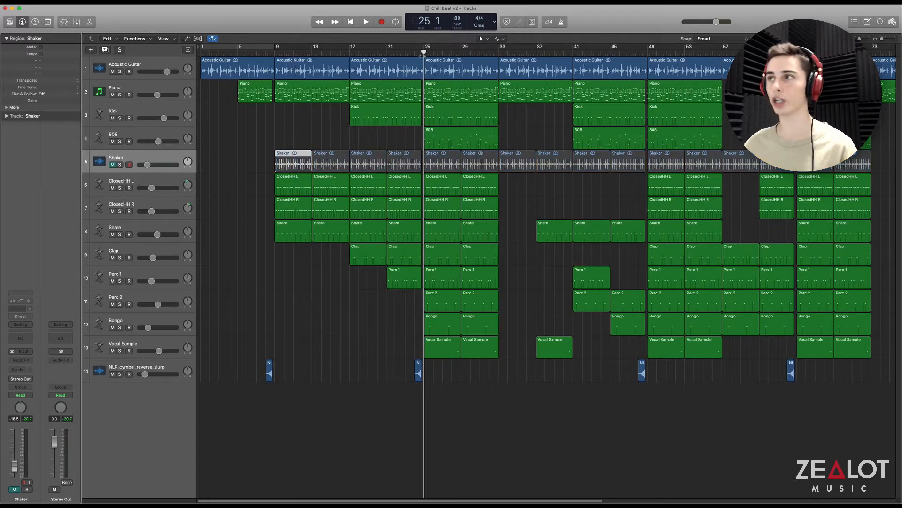
key("space")
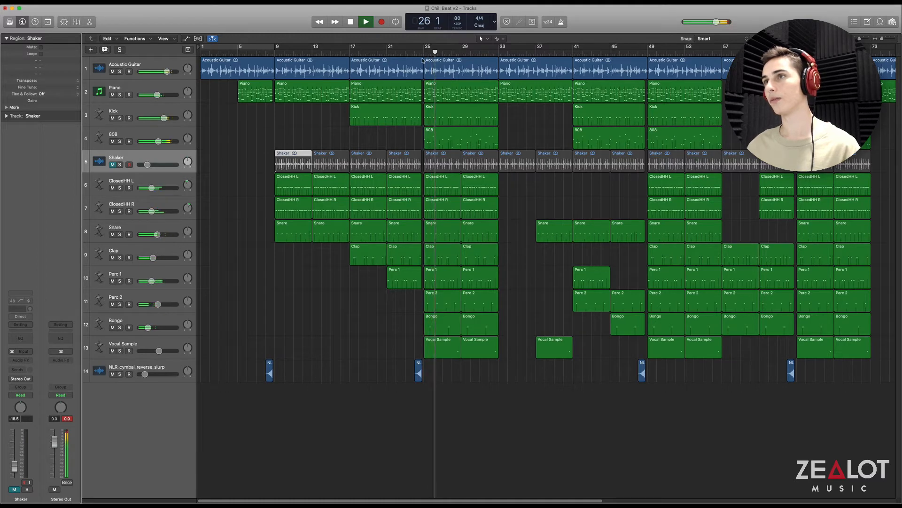
key("space")
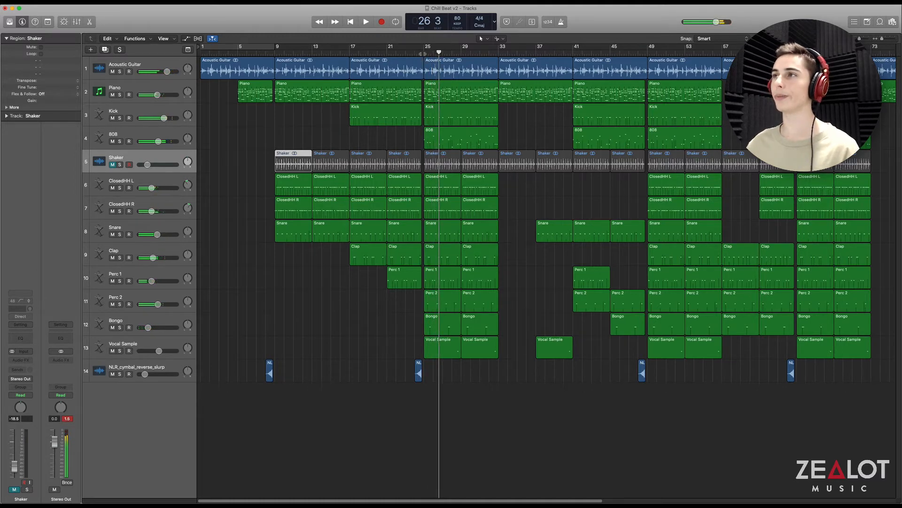
- Unmute the Shaker track and replay the mix from just before bar 25 for comparison
left_click_drag(422, 54, 423, 56)
key("m")
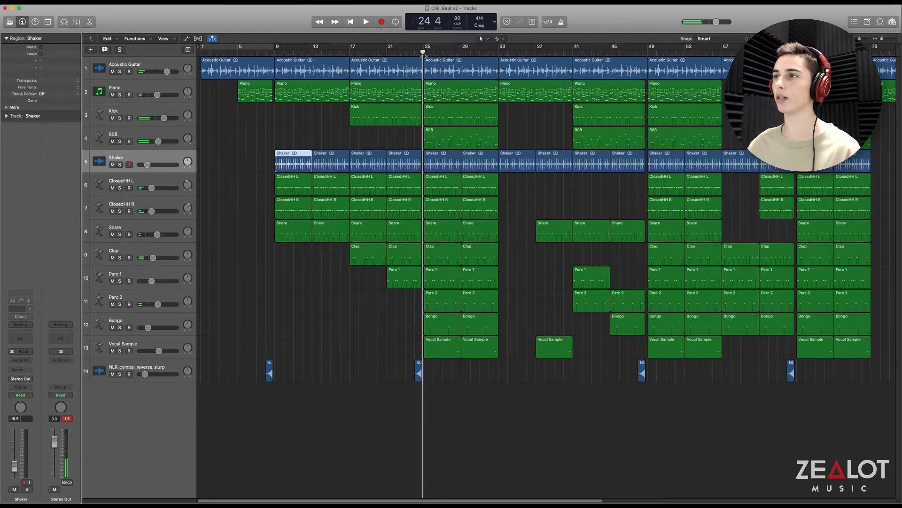
key("space")
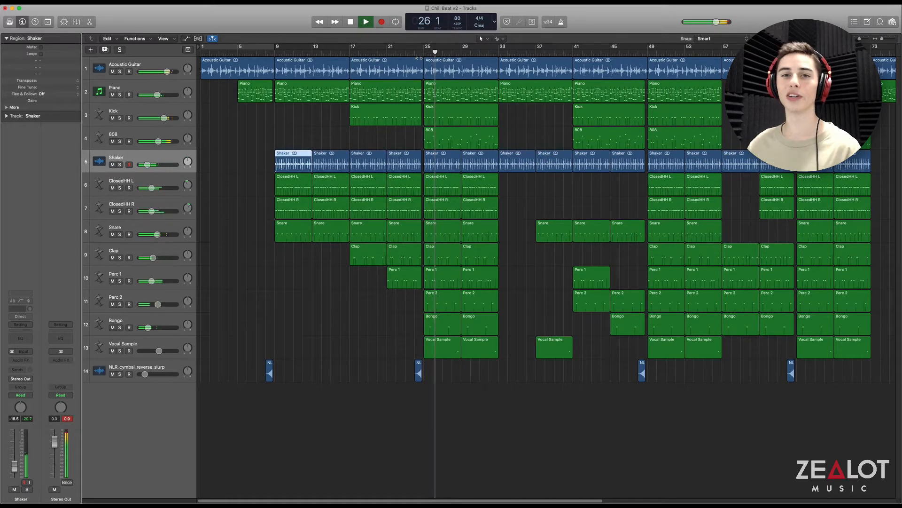
key("space")
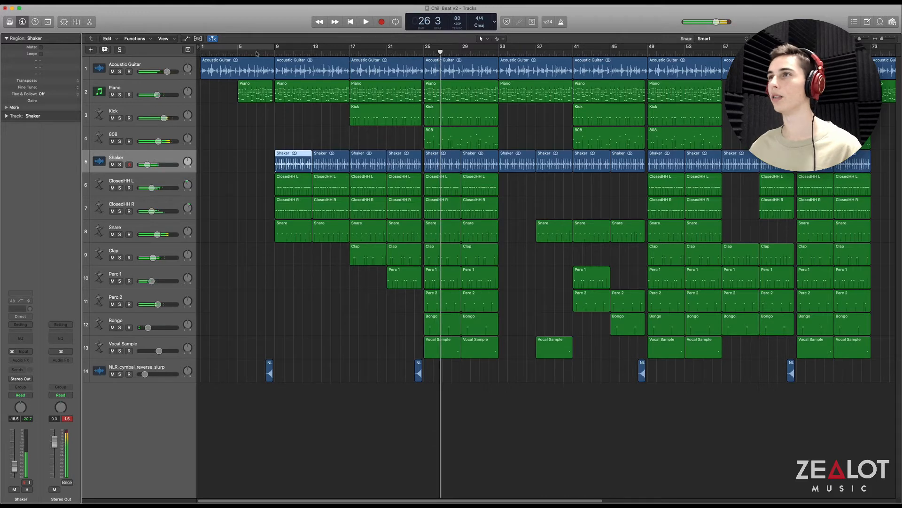
- Solo the Shaker, Piano and Acoustic Guitar tracks and play them together from bar 9
left_click(275, 52)
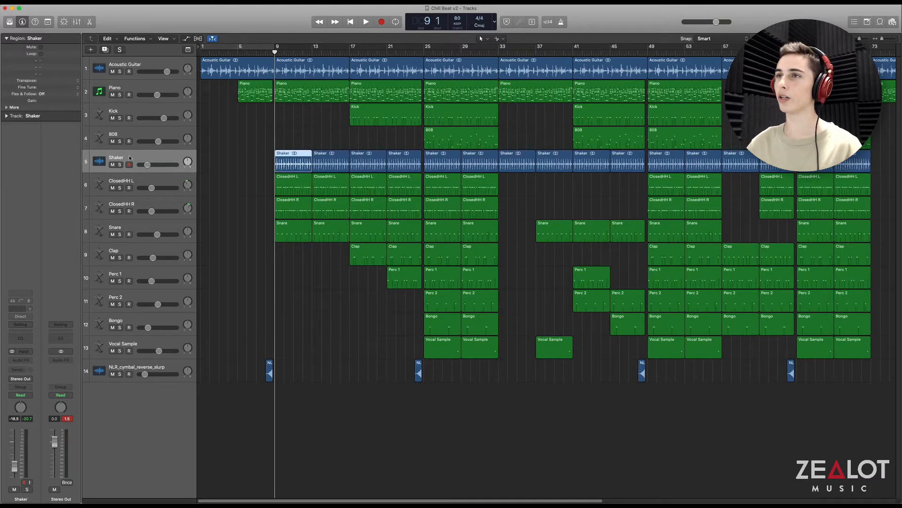
key("s")
left_click(296, 92)
key("s")
left_click(296, 77)
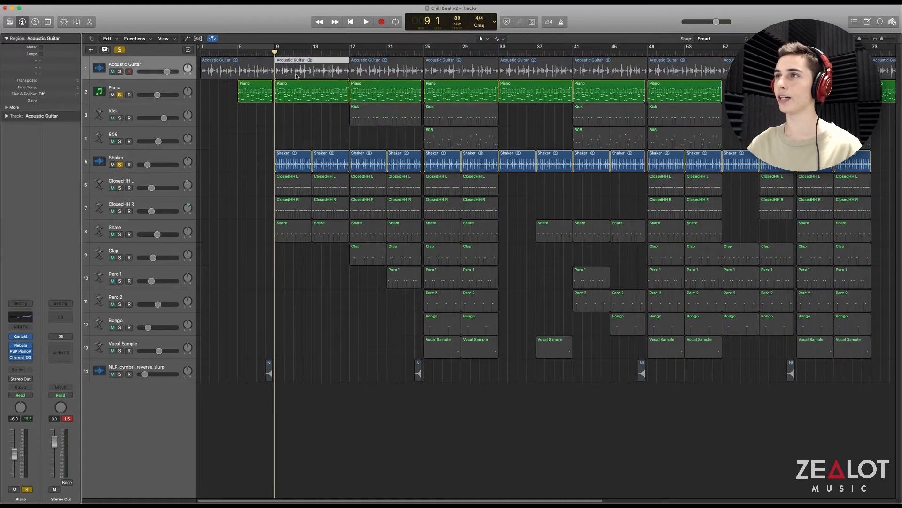
key("s")
key("space")
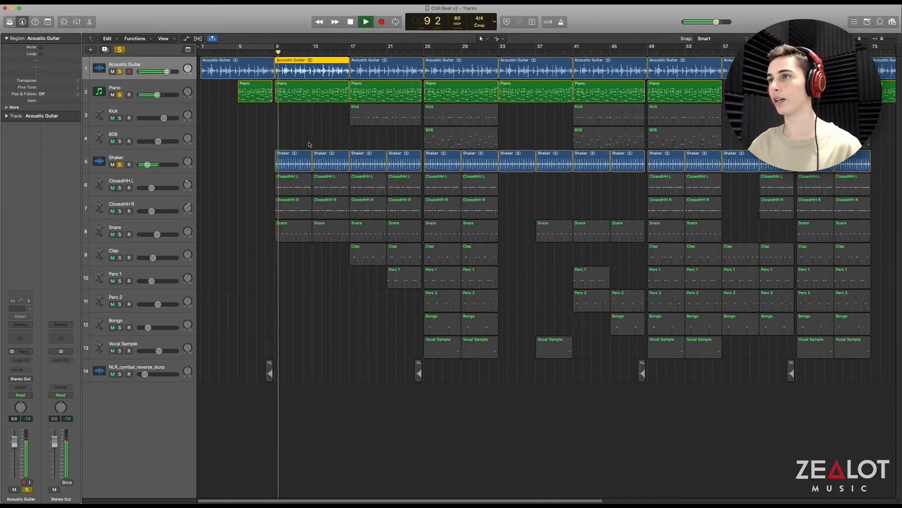
key("space")
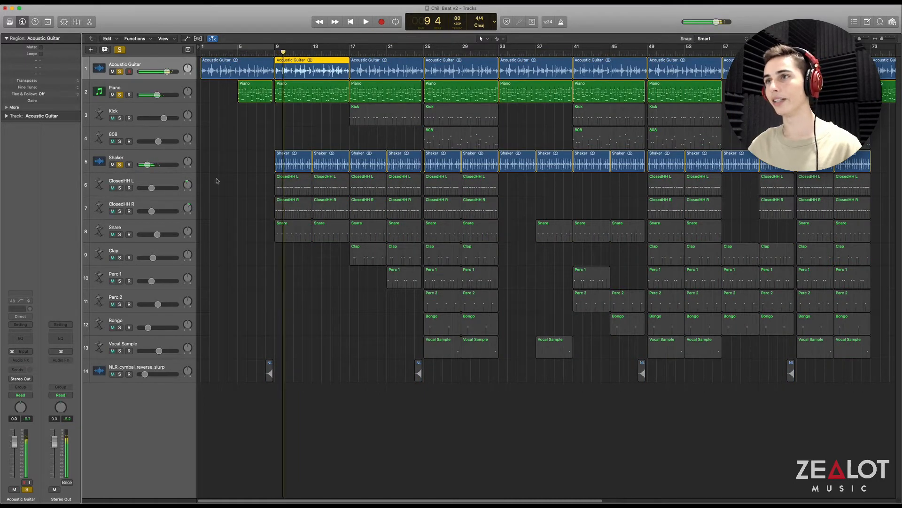
- Add the ClosedHH L and ClosedHH R tracks to the soloed group and play it from bar 9
left_click(157, 186)
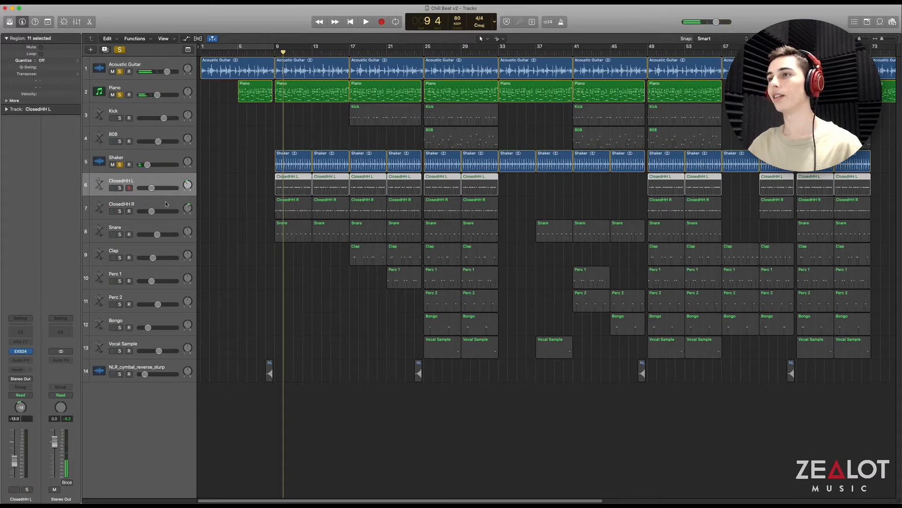
key("s")
left_click(171, 216)
key("s")
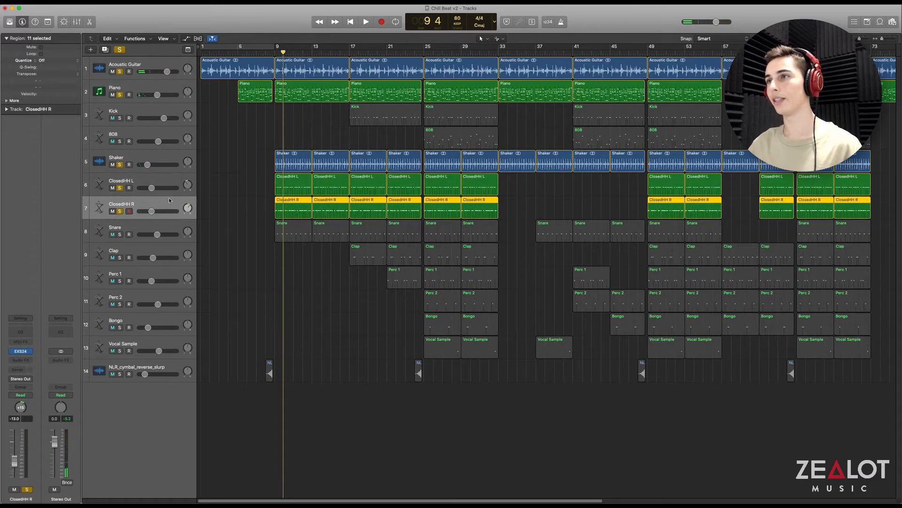
left_click(272, 55)
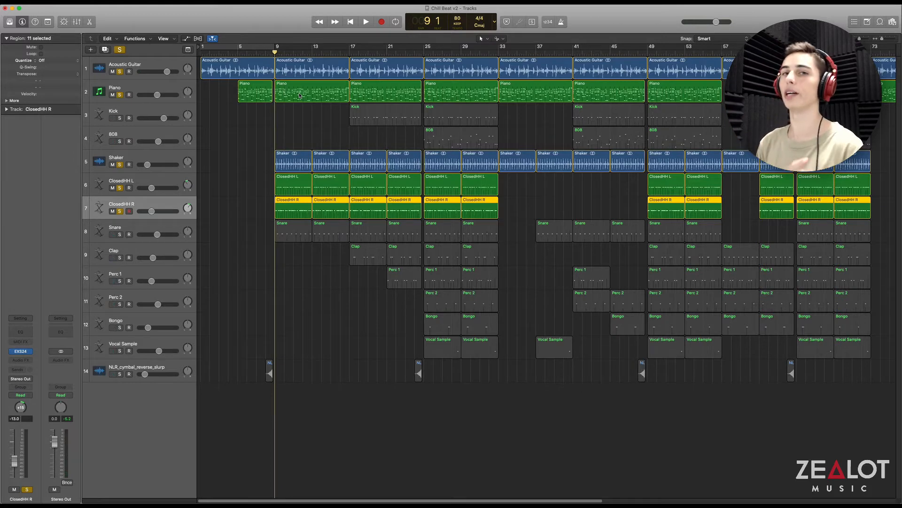
key("space")
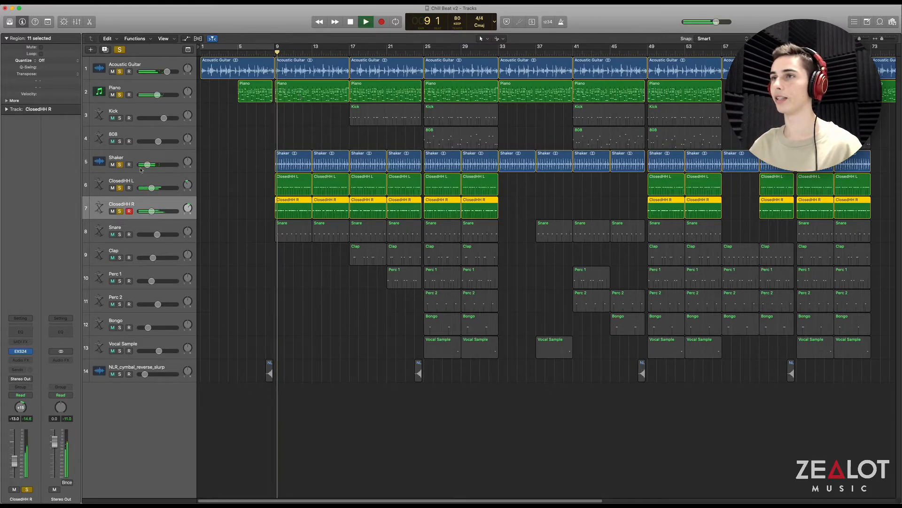
- Unsolo Shaker, Piano and Acoustic Guitar during playback to hear only the closed hi-hats, and clear the remaining solos
left_click(118, 166)
left_click(119, 95)
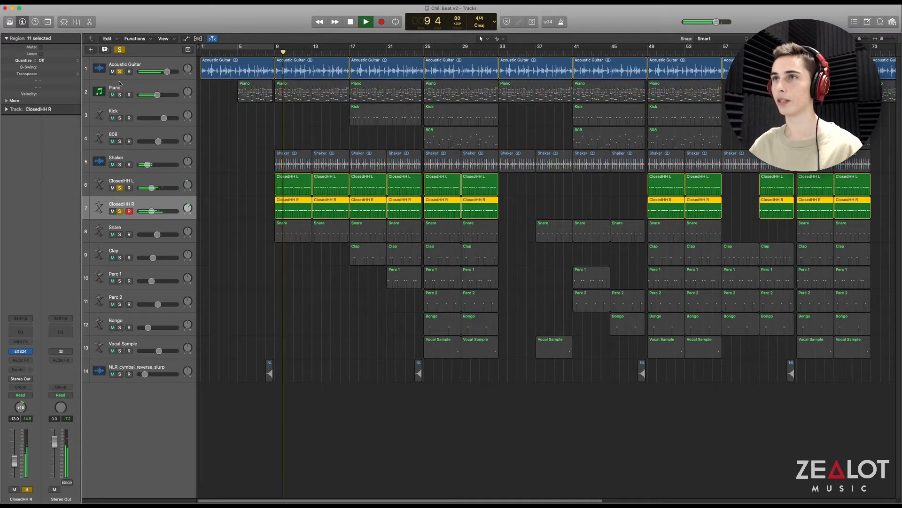
left_click(119, 73)
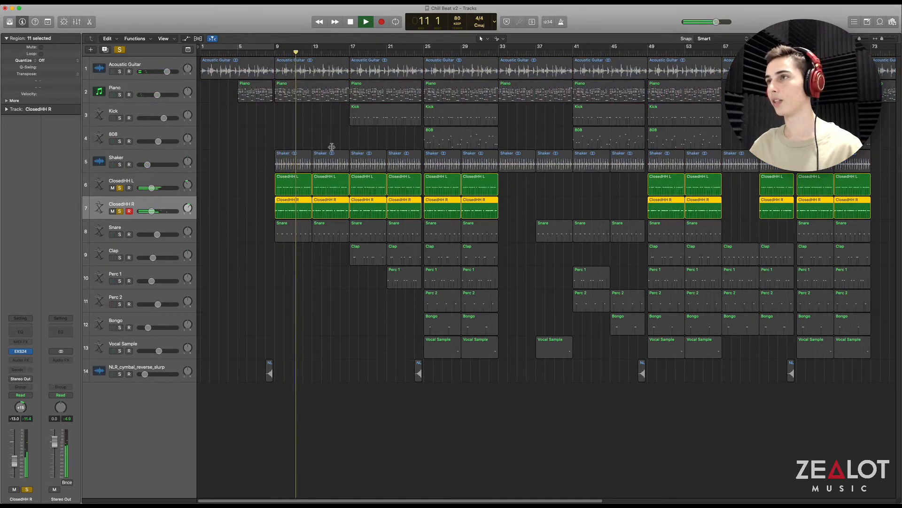
key("space")
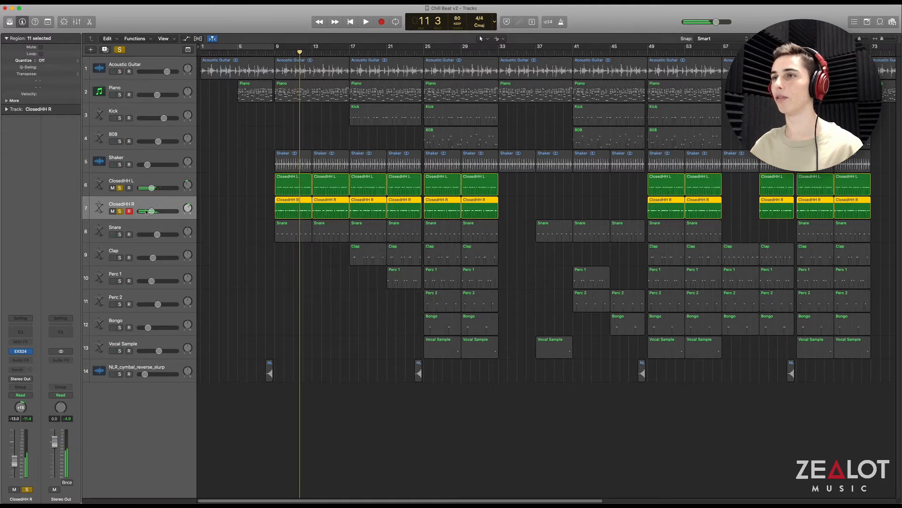
left_click(120, 212)
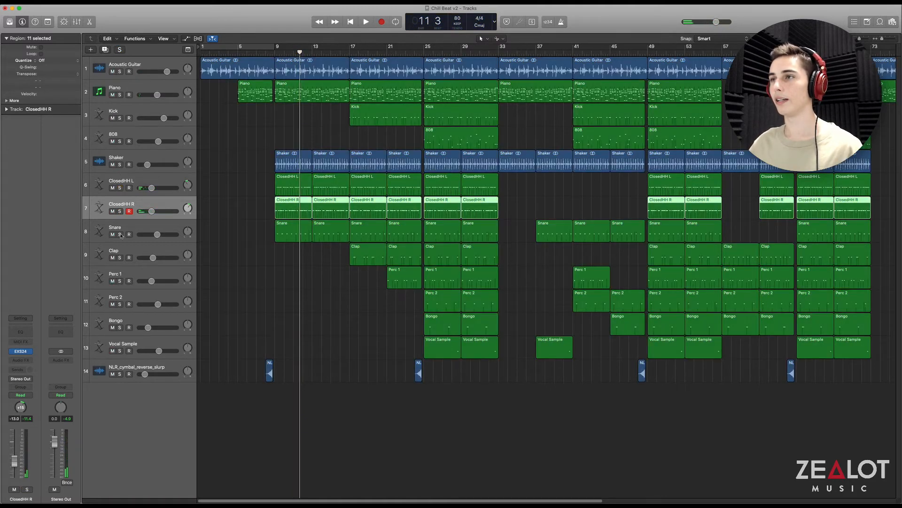
- Solo the Snare track, play it from bar 9, and turn its solo off
left_click(120, 235)
left_click(275, 53)
key("space")
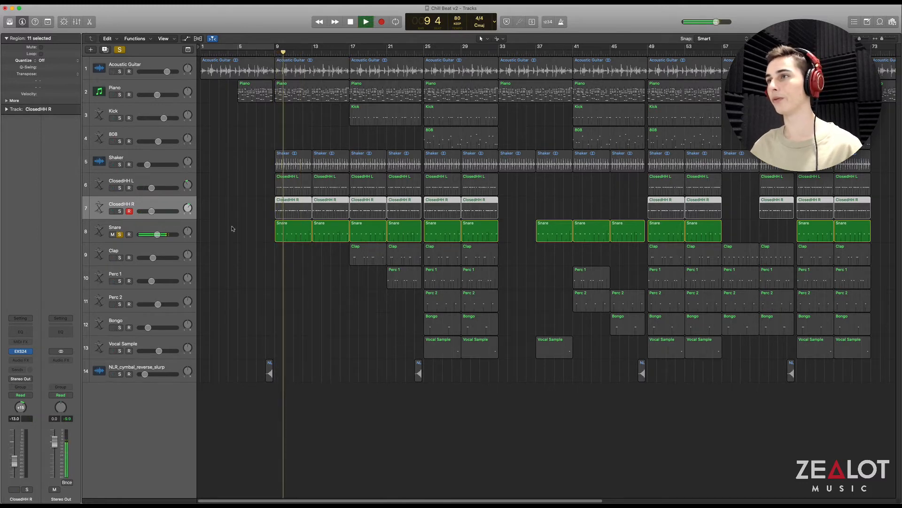
key("space")
left_click(122, 235)
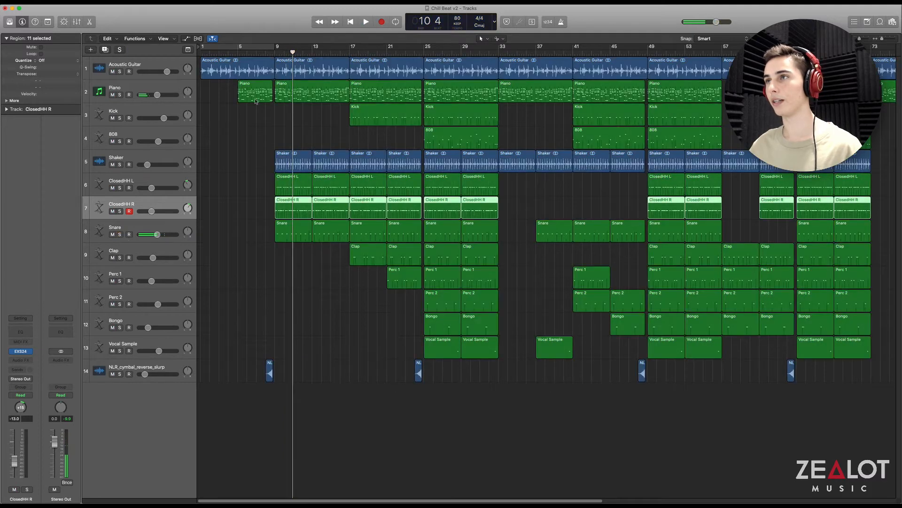
- Play the full arrangement from bar 9 with no regions selected, stopping before the Kick enters
left_click(278, 58)
key("space")
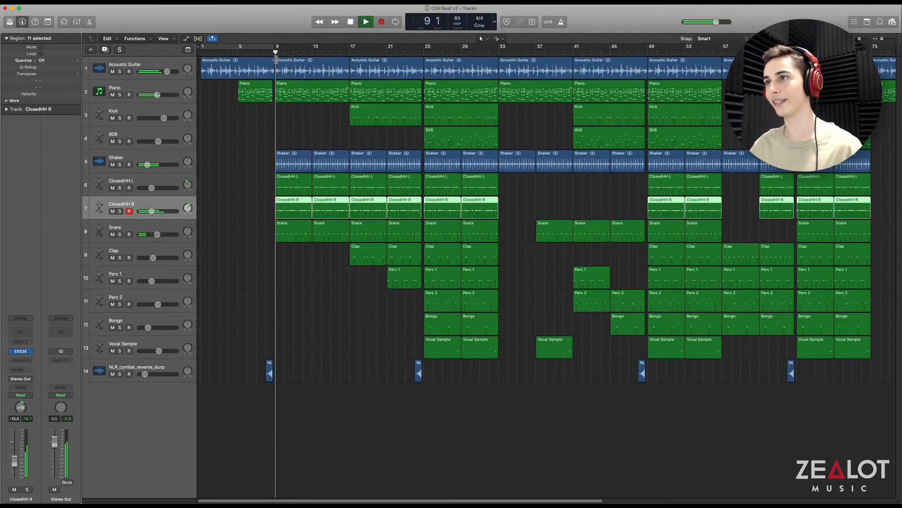
left_click(302, 134)
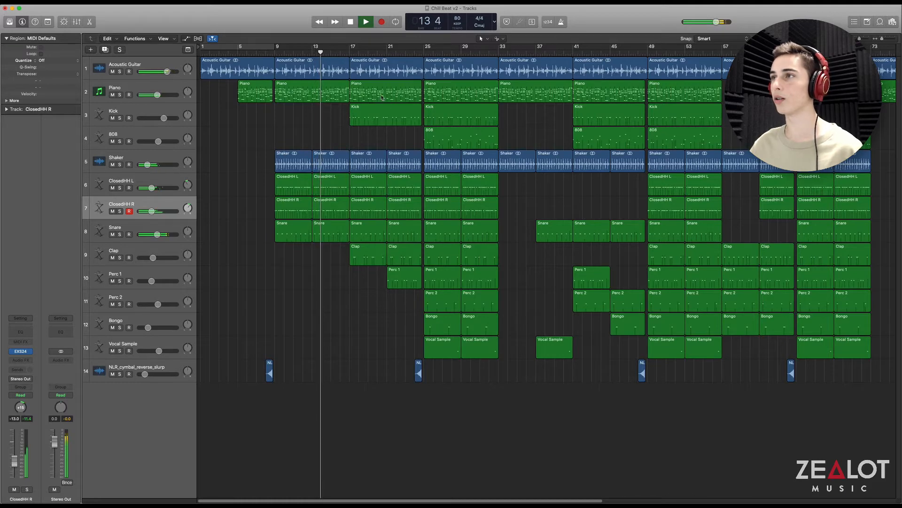
key("space")
- Play the full arrangement from the Kick's entrance at bar 17, and skip ahead to bar 21
left_click(348, 53)
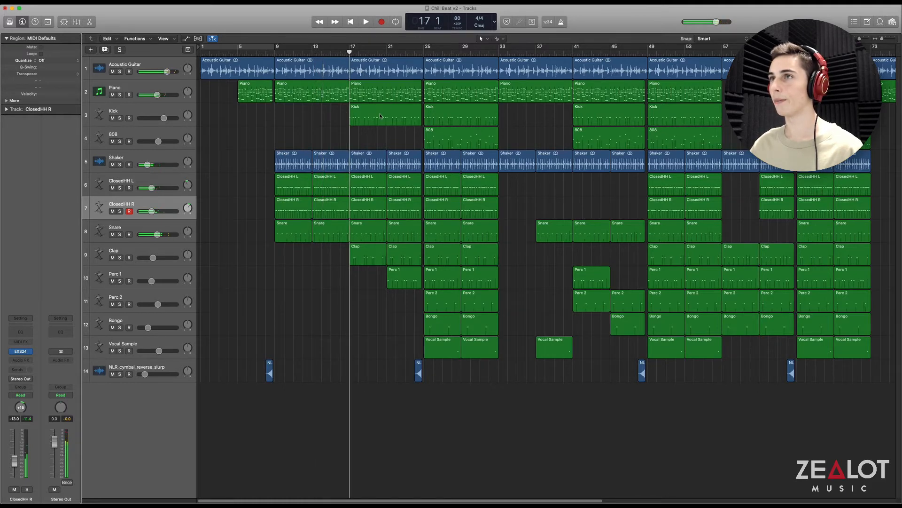
key("space")
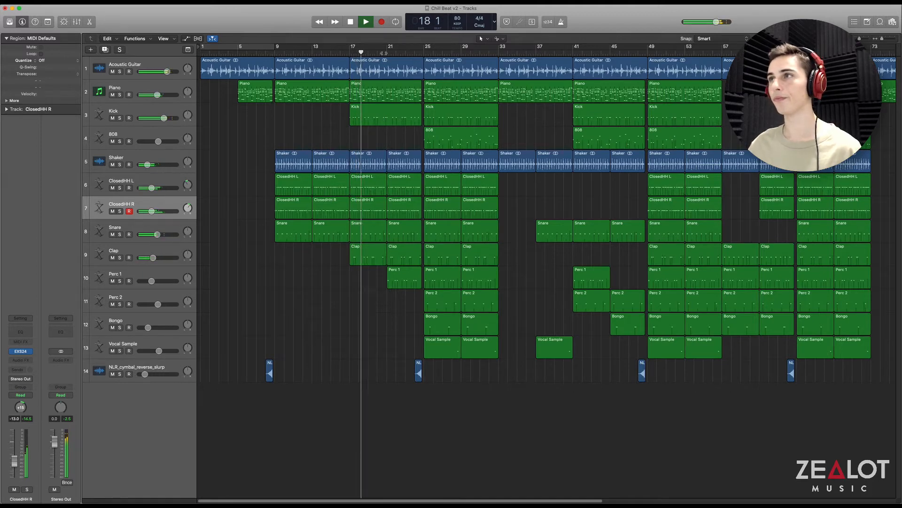
left_click(387, 53)
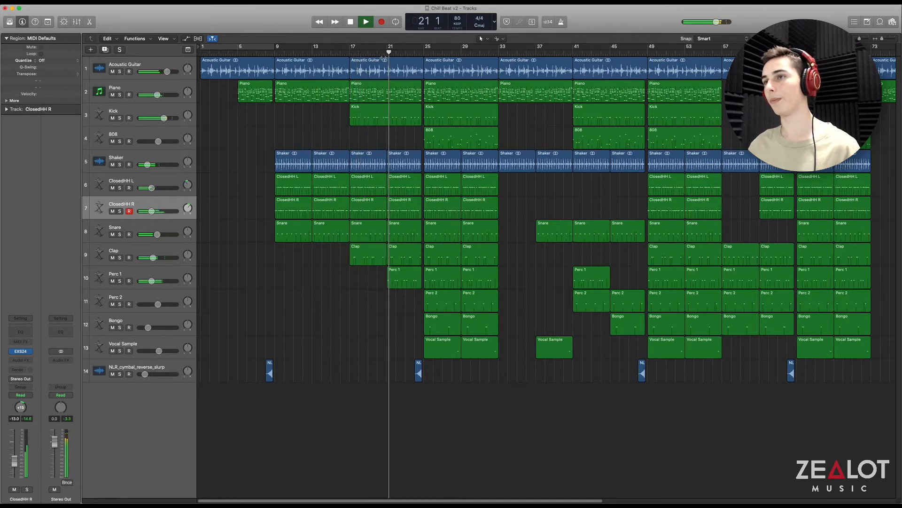
- Solo the Perc 1 track during playback, turn its solo off, and let the full arrangement play on to bar 25
left_click(163, 274)
key("s")
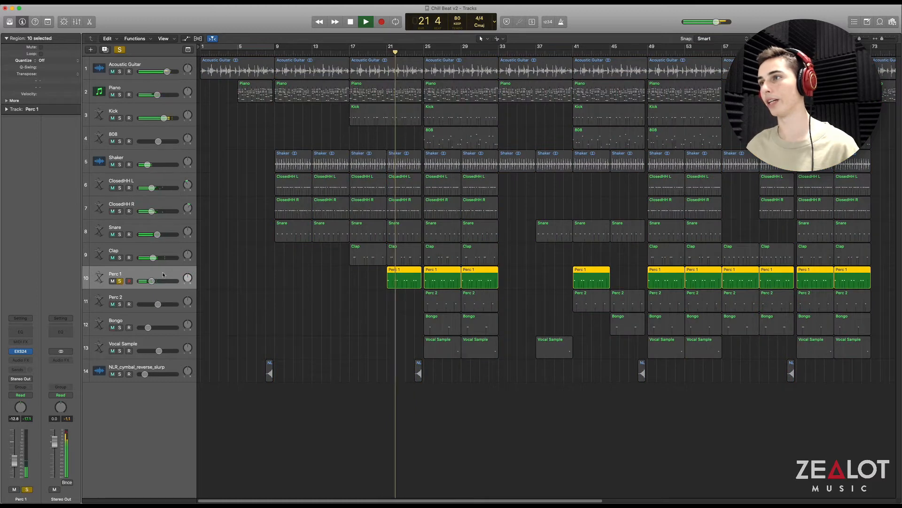
key("s")
left_click(321, 295)
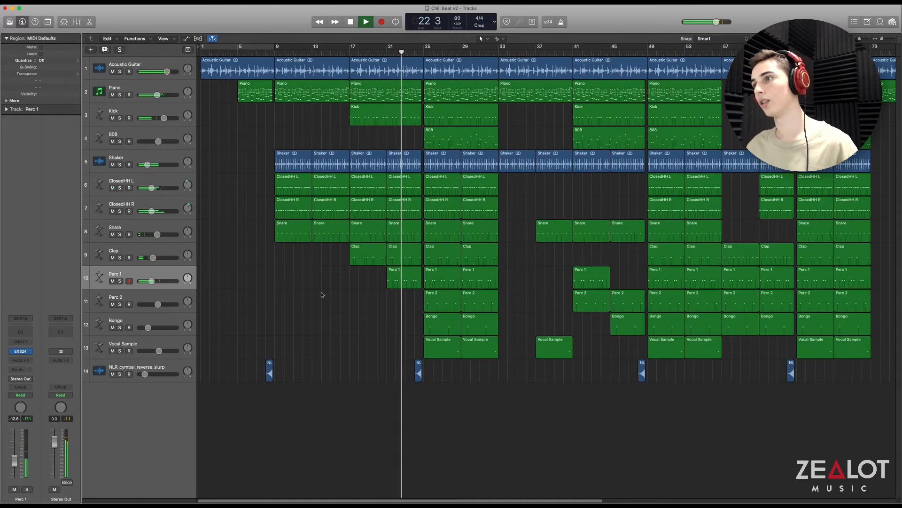
scroll(393, 88, "right", 5)
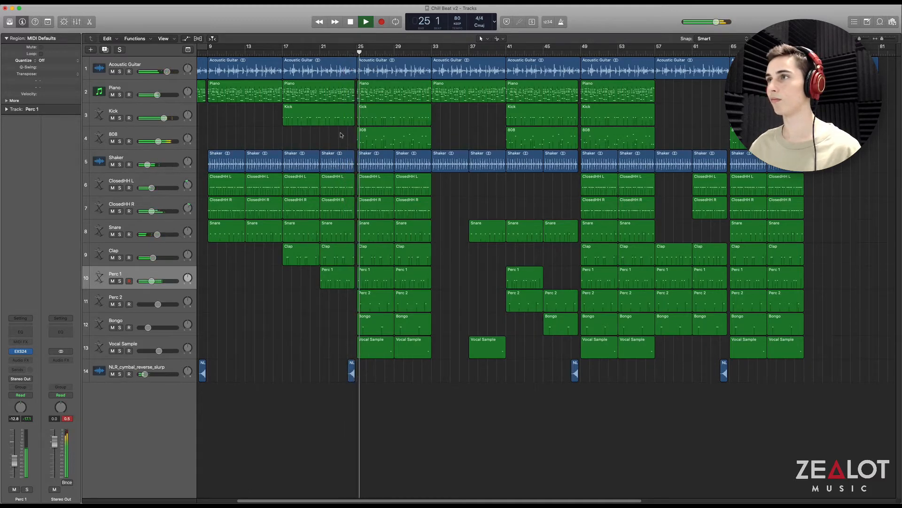
- Solo Perc 1 again from its region at bar 25, and stop playback
left_click(369, 282)
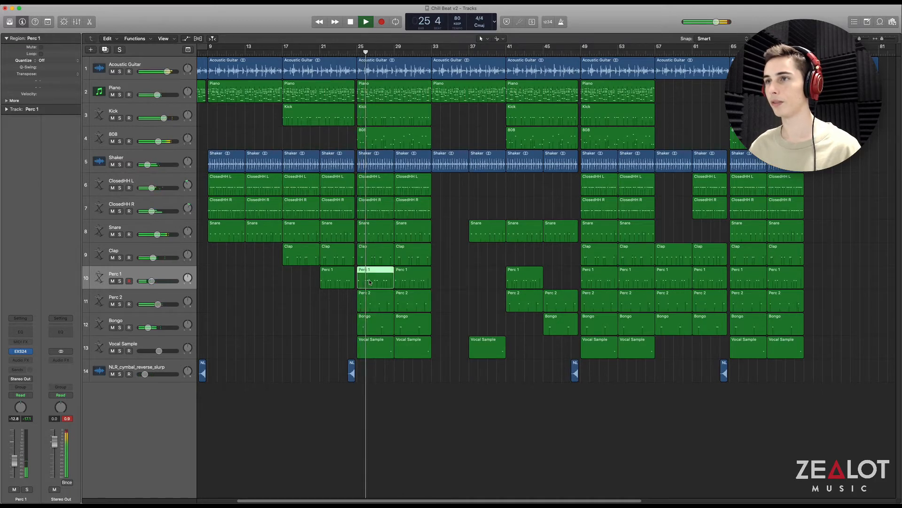
key("s")
key("space")
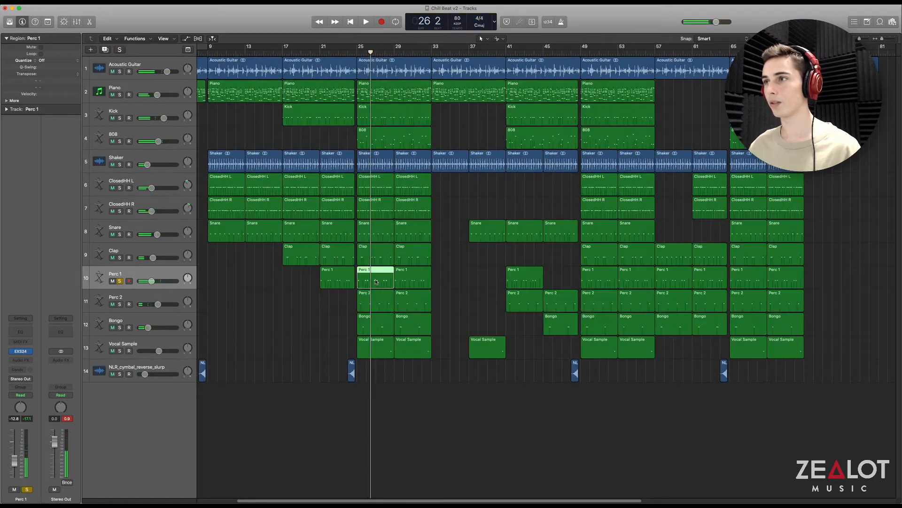
- Solo the Perc 2 track, play it from bar 25, and turn its solo off
left_click(377, 304)
key("s")
left_click(357, 53)
key("space")
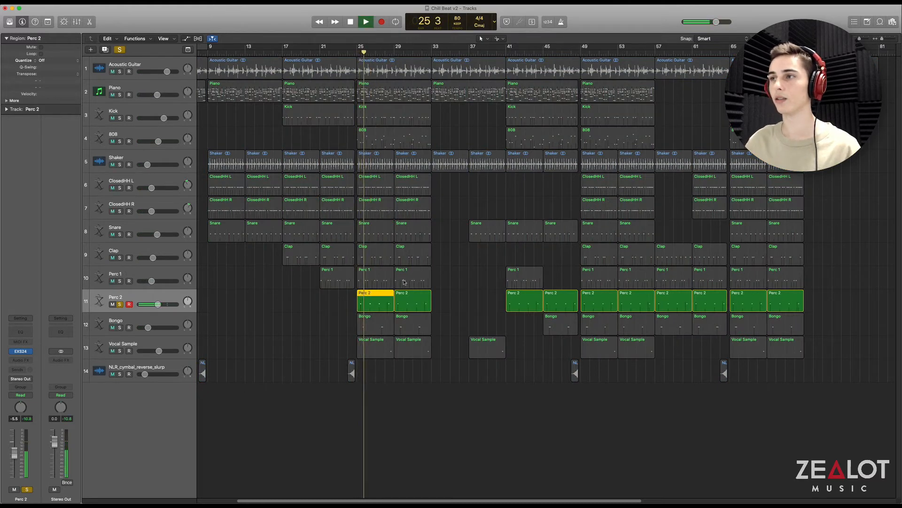
key("s")
- Solo the Bongo track, replay it from bar 25, then turn its solo off and stop playback
left_click(380, 324)
key("s")
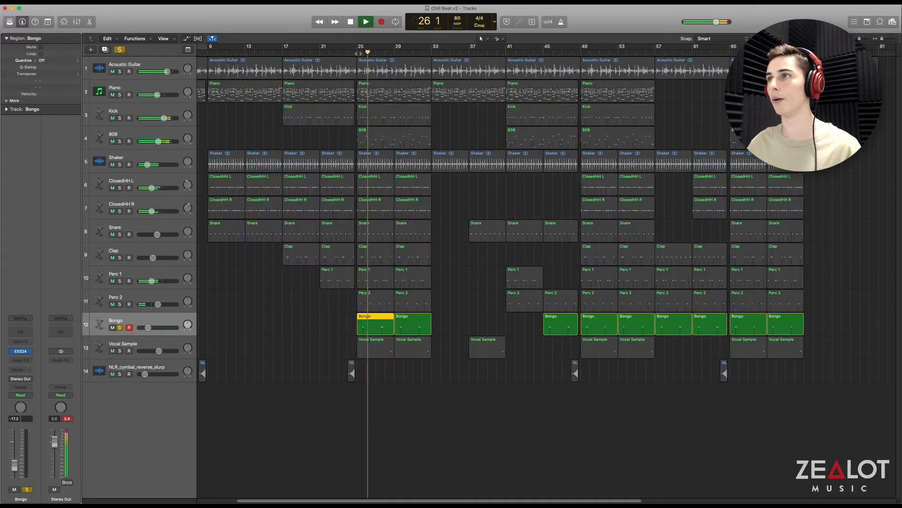
left_click(358, 53)
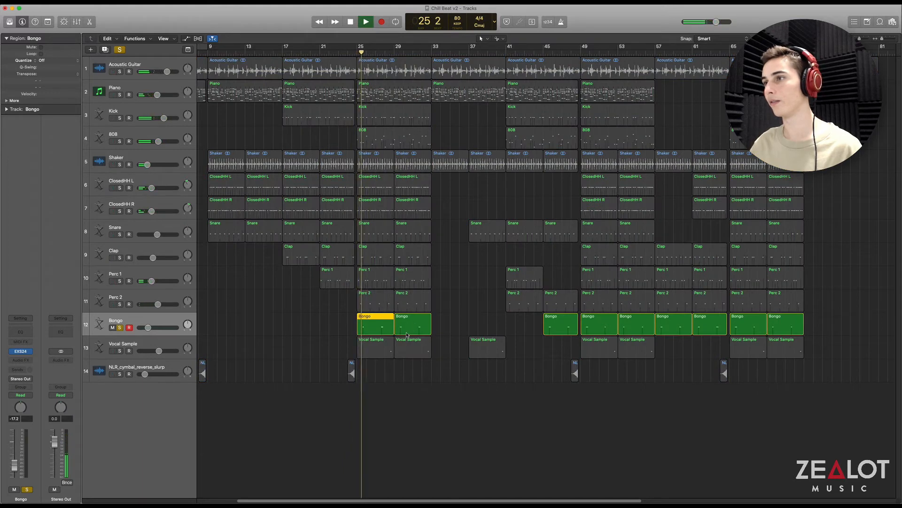
key("s")
key("space")
- Solo the Vocal Sample track, play it from around bar 28 through the sample, and turn its solo off
left_click(391, 347)
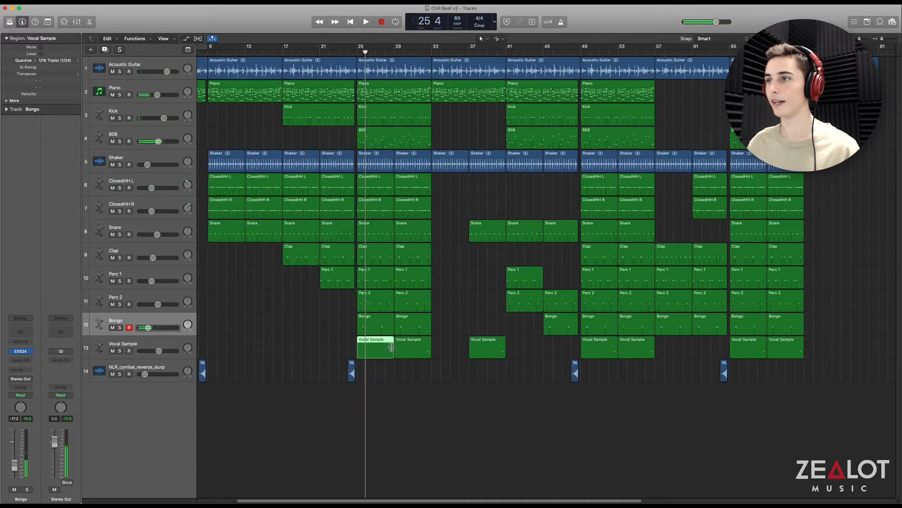
key("s")
key("s")
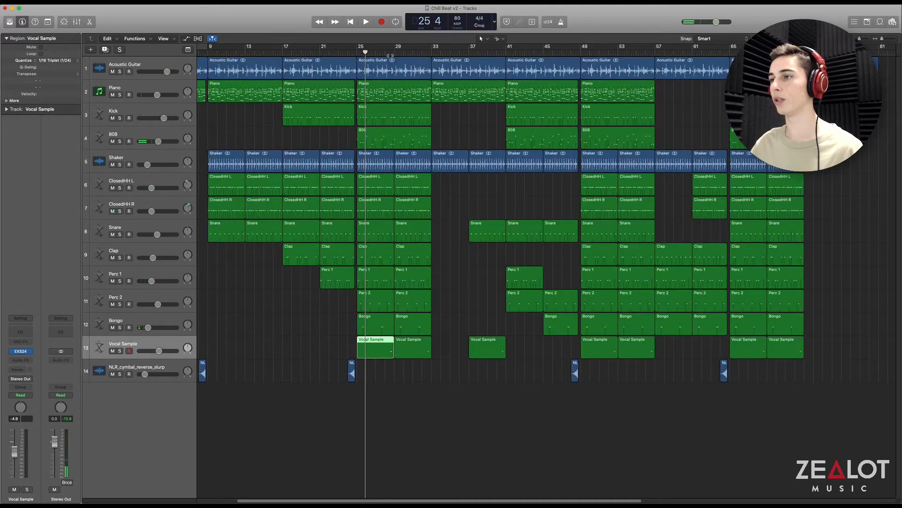
left_click(391, 53)
key("s")
key("s")
key("space")
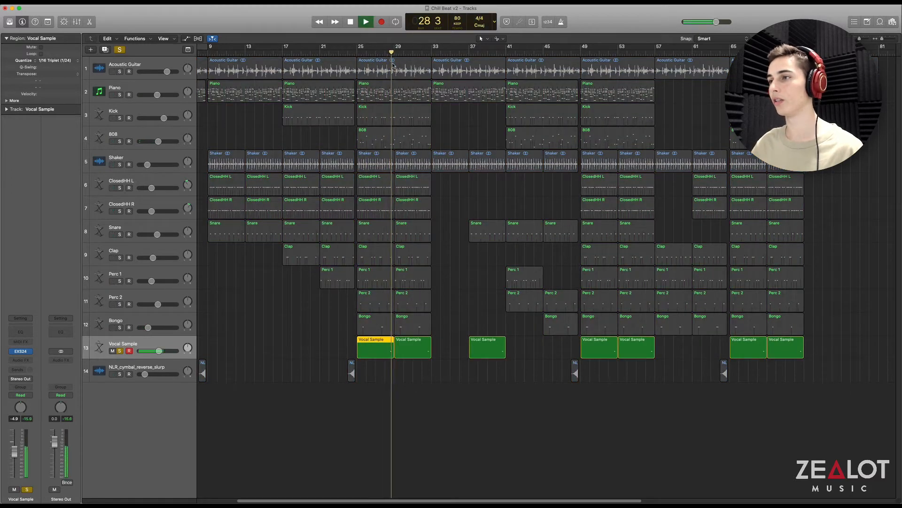
key("space")
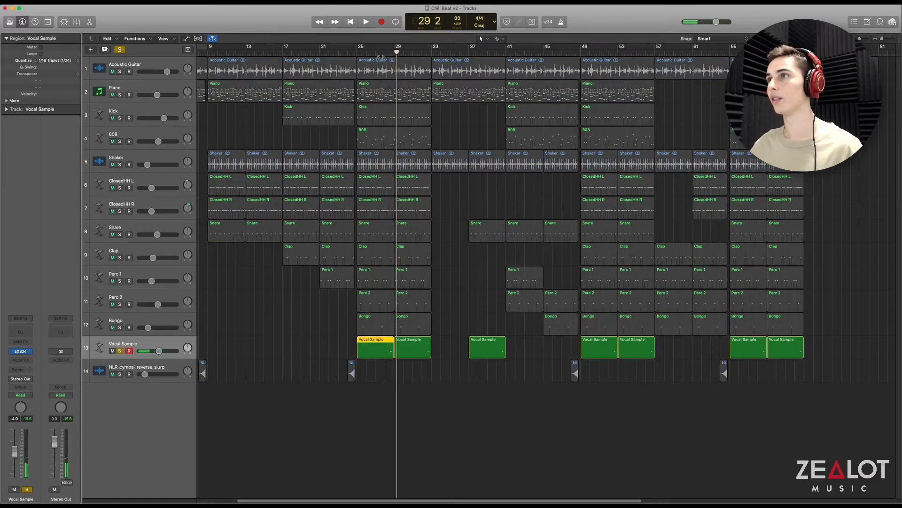
key("s")
- Play the full mix from just before bar 28 to hear the vocal sample in context, and stop
left_click(385, 53)
key("space")
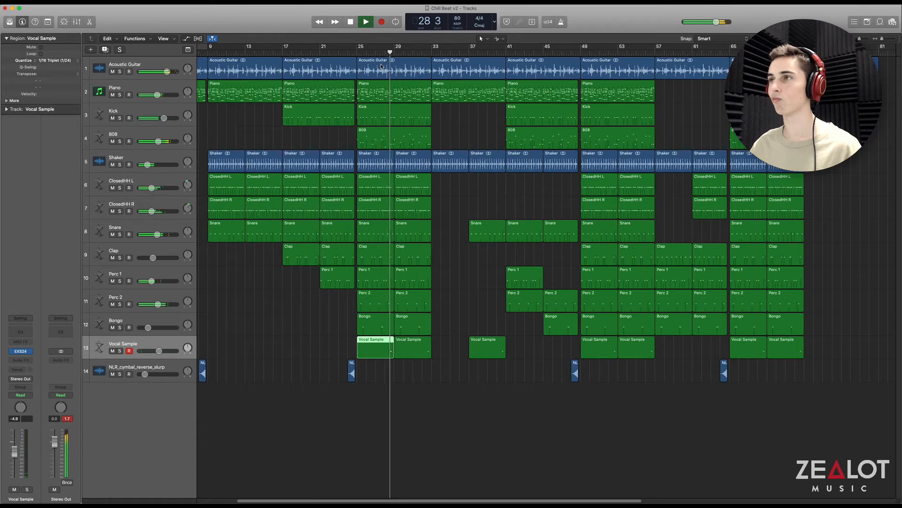
key("space")
- Select the 808 region at bar 25, play the full arrangement from there, and stop
left_click(385, 135)
left_click(357, 53)
key("space")
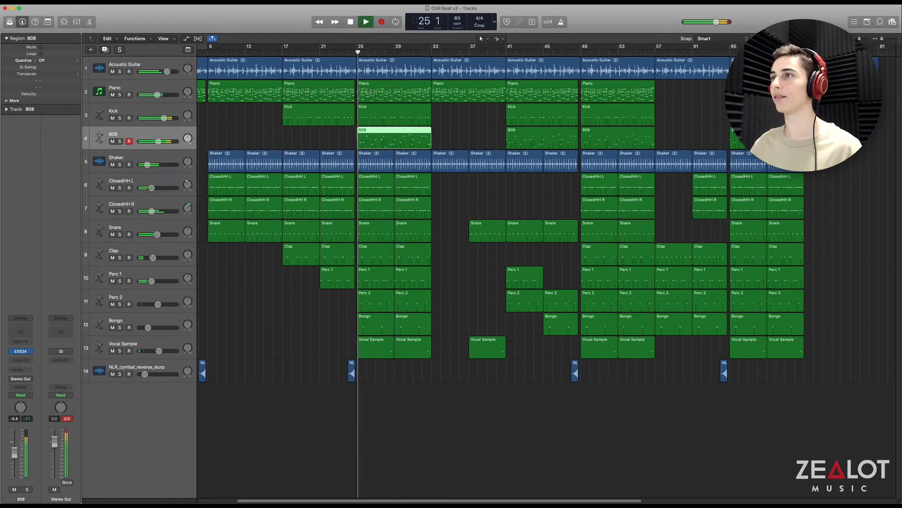
key("space")
- Open the 808 region at bar 25 in the Piano Roll and play the 808 soloed, viewing all its notes
double_click(384, 134)
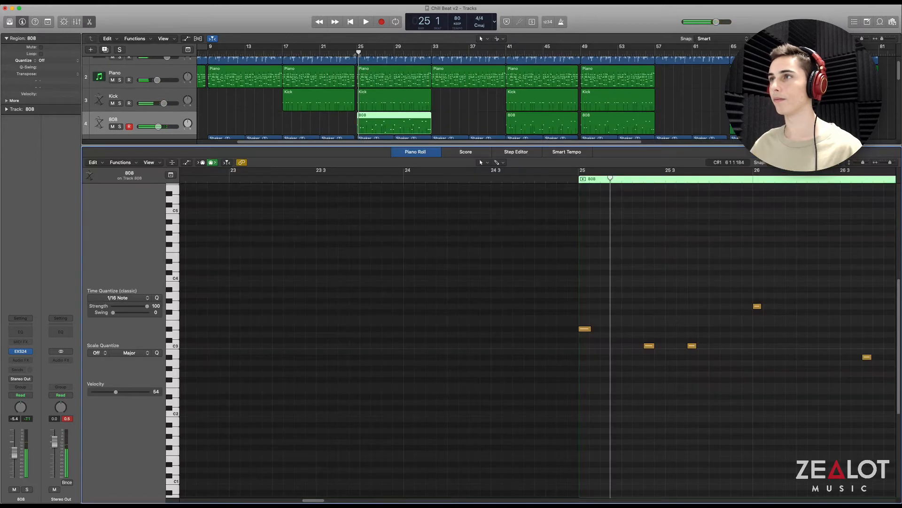
left_click(356, 55)
scroll(472, 292, "right", 10)
key("space")
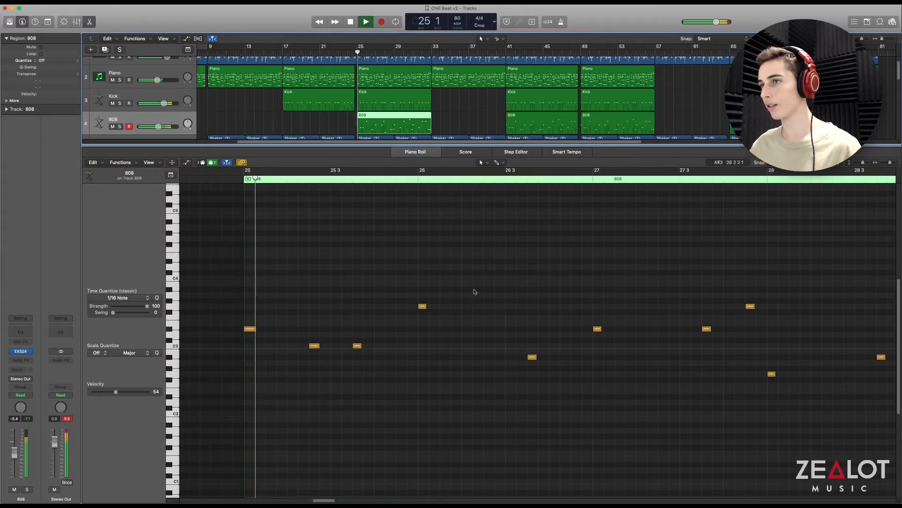
key("ctrl+s")
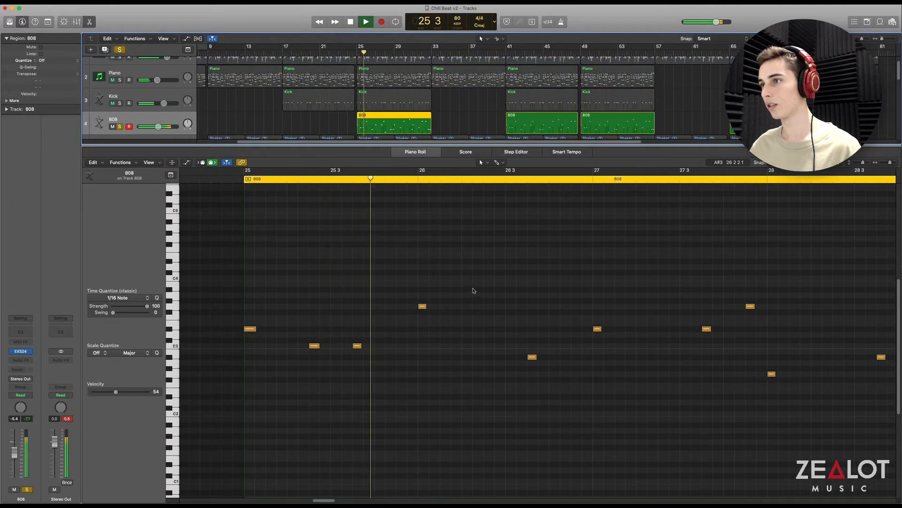
scroll(474, 289, "right", 3)
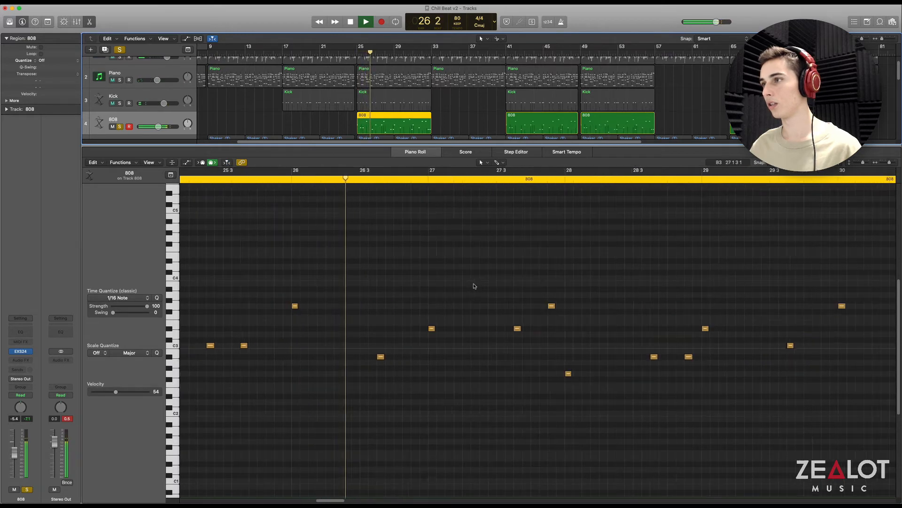
scroll(475, 286, "down", 8)
scroll(475, 286, "up", 3)
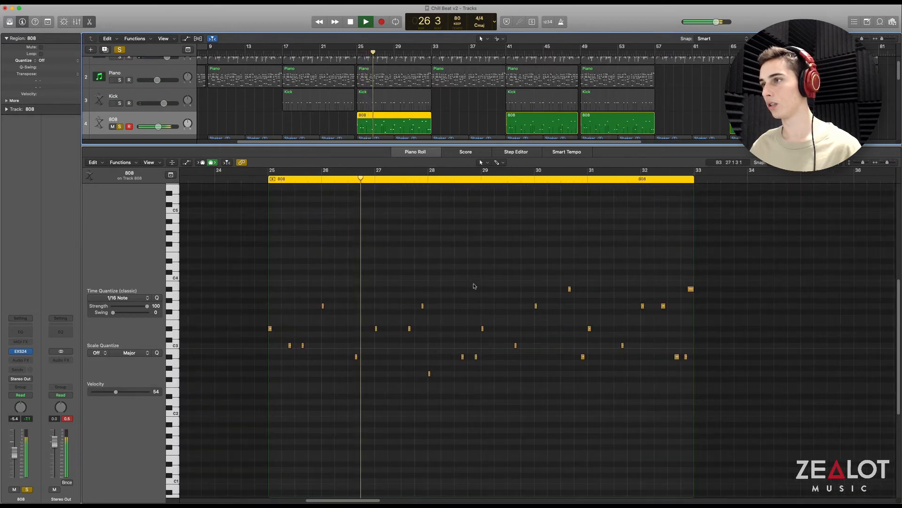
- Show the Kick region's notes, solo the Kick together with the 808 to compare patterns, then stop and close the editor
left_click(403, 110)
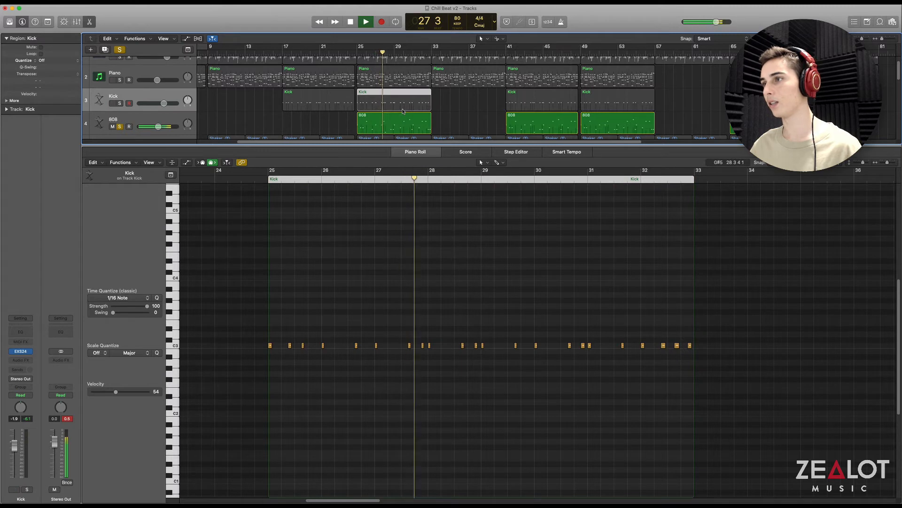
left_click(403, 109)
scroll(574, 289, "right", 5)
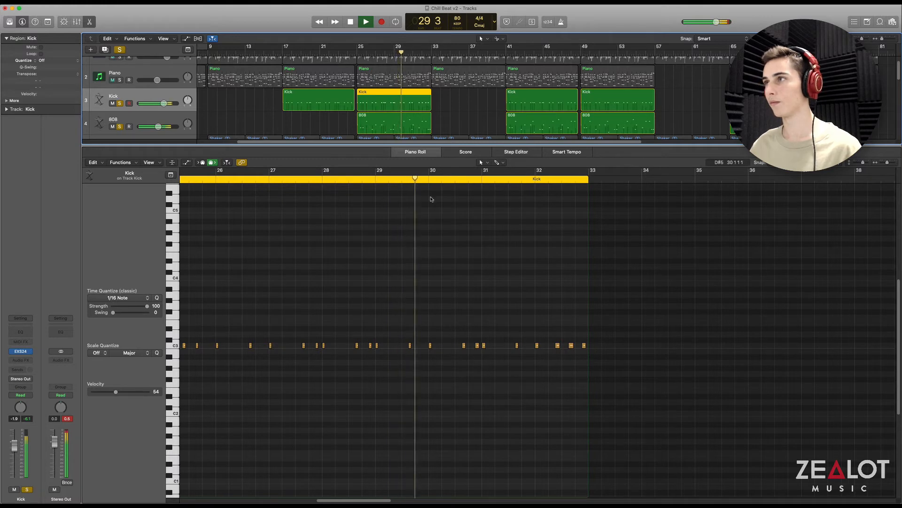
key("space")
key("e")
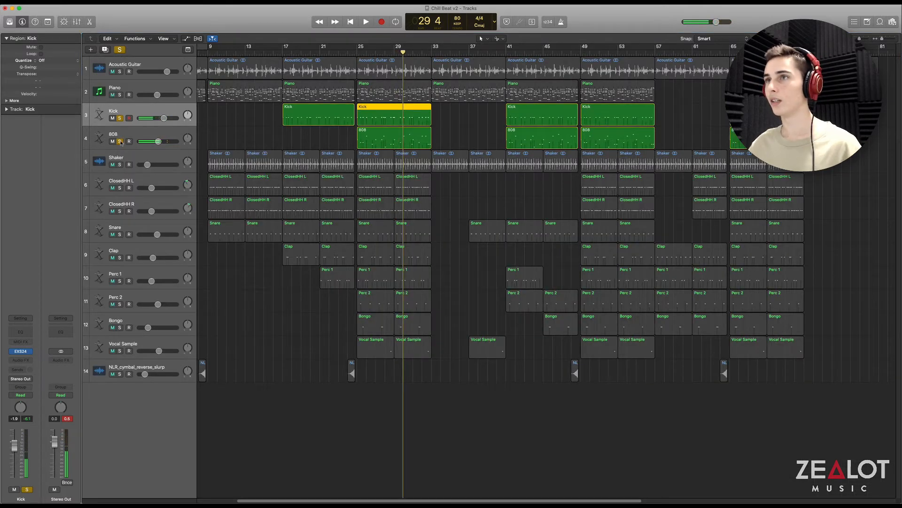
- Turn off the solos on the 808 and Kick tracks, and clear the region selection
left_click(114, 135)
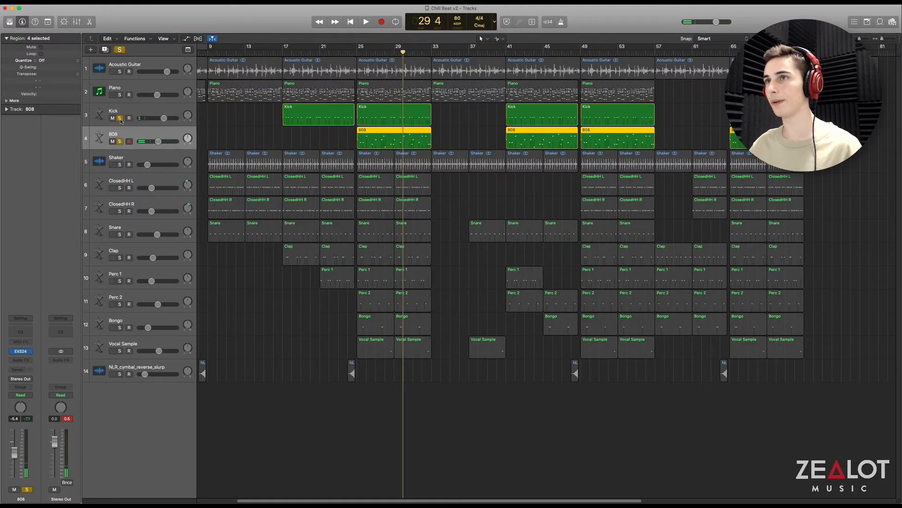
left_click(119, 141)
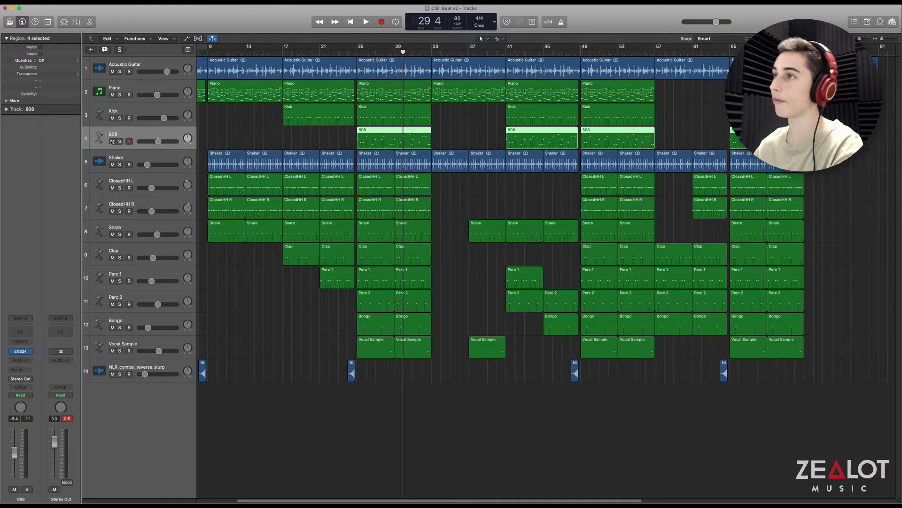
left_click(129, 141)
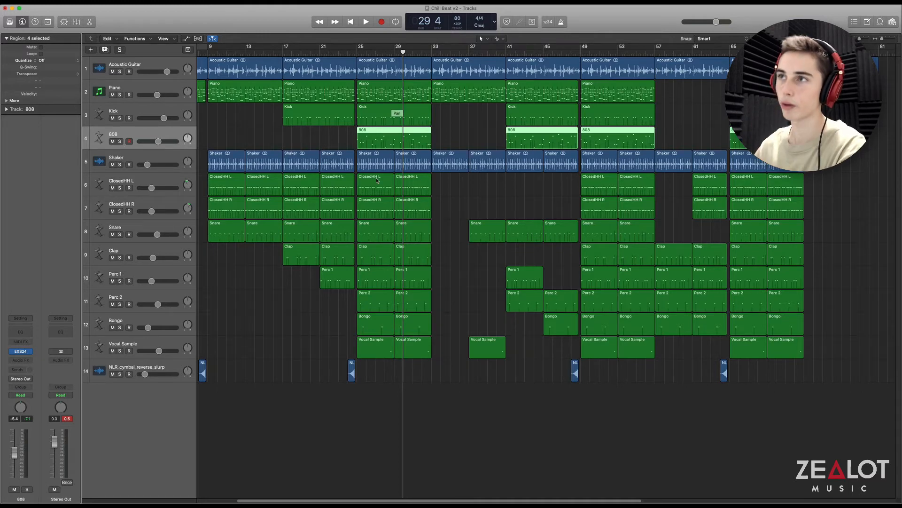
left_click(443, 197)
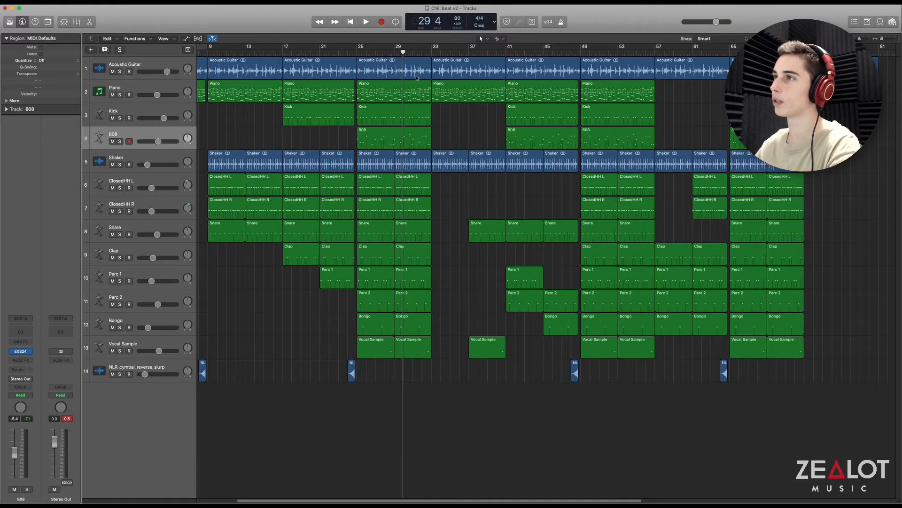
- Move the playhead to bar 57 and play the breakdown section from there
left_click_drag(403, 56, 395, 61)
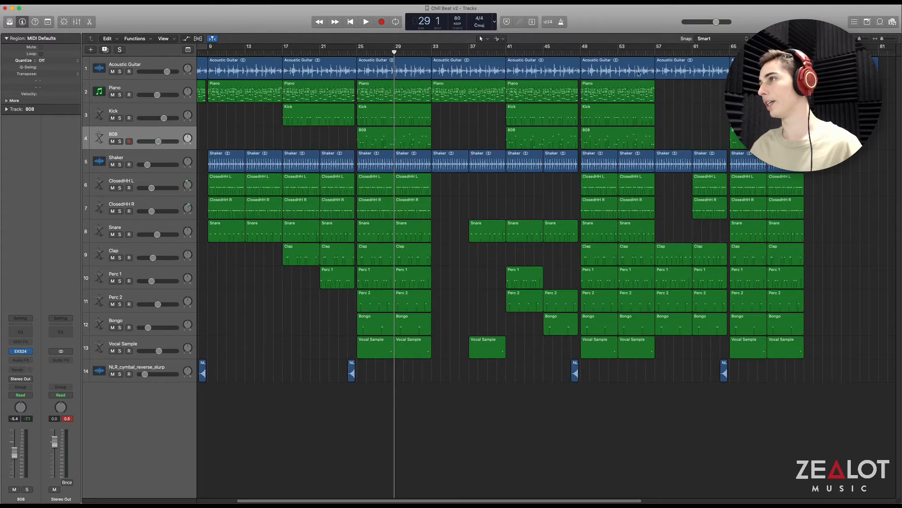
left_click(658, 55)
scroll(701, 173, "up", 5)
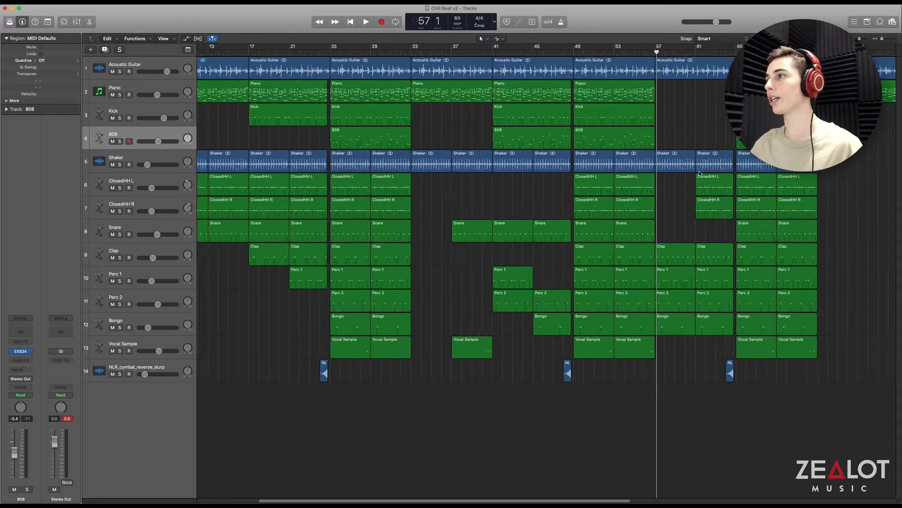
scroll(701, 174, "right", 5)
key("space")
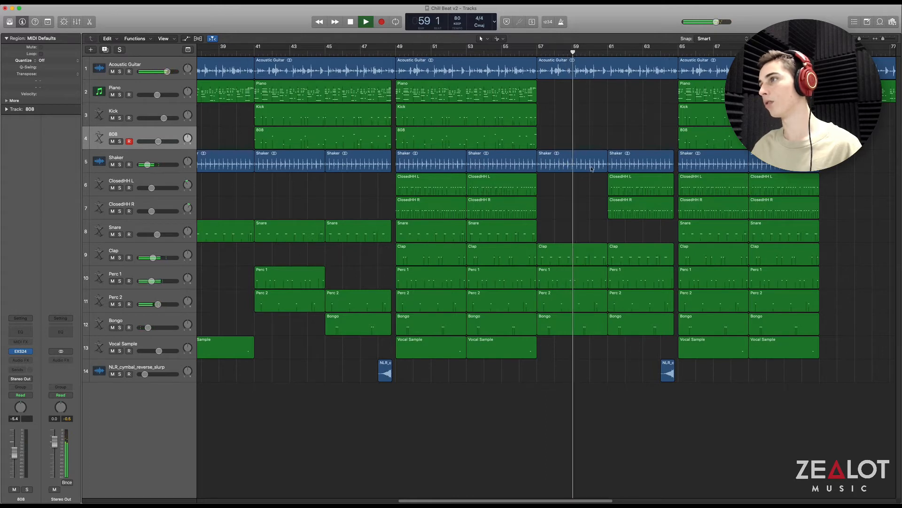
- Inspect the Clap region at bar 57 in the Piano Roll during playback, close the editor, and deselect the region
double_click(586, 254)
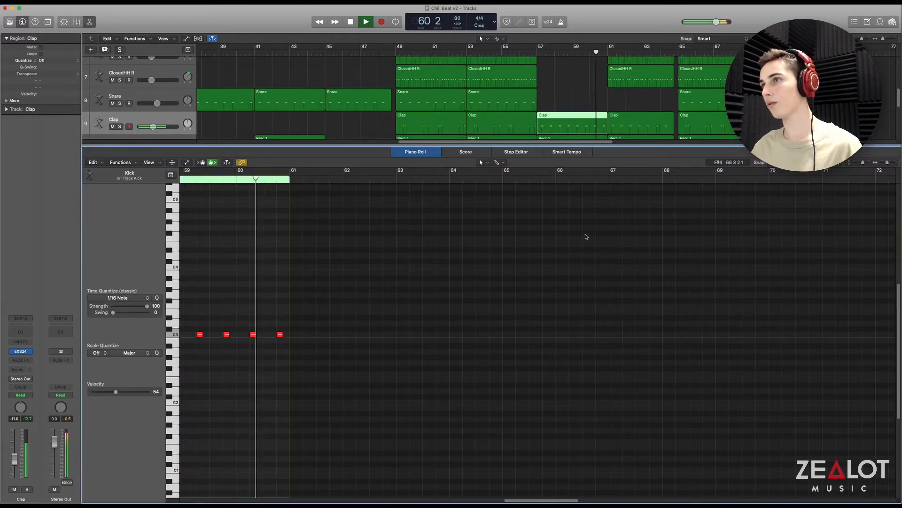
key("e")
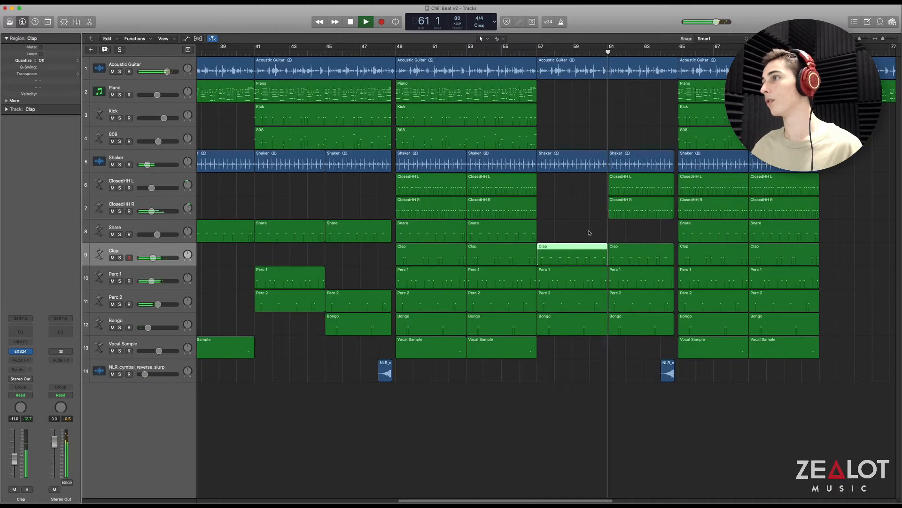
left_click(592, 233)
scroll(594, 234, "right", 5)
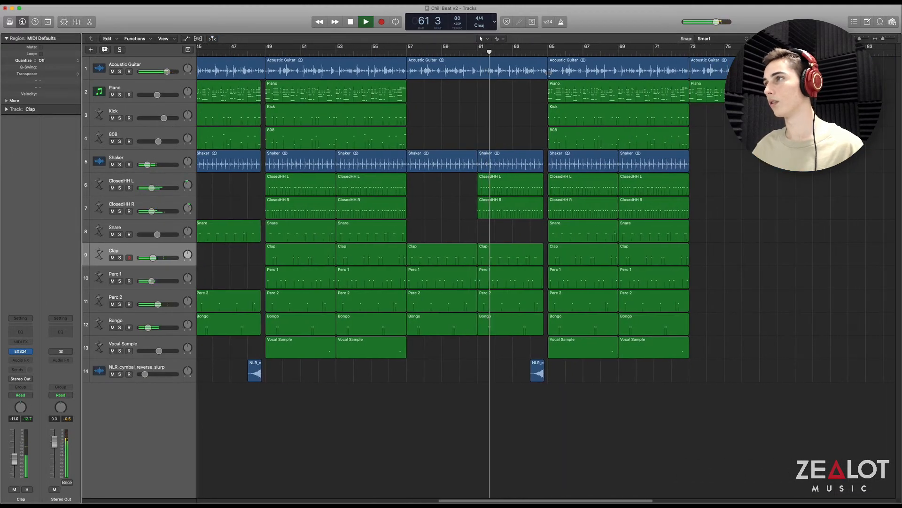
- Play the arrangement's ending around bar 80, stop at bar 81, and bring the song's overall layout into view
left_click(814, 52)
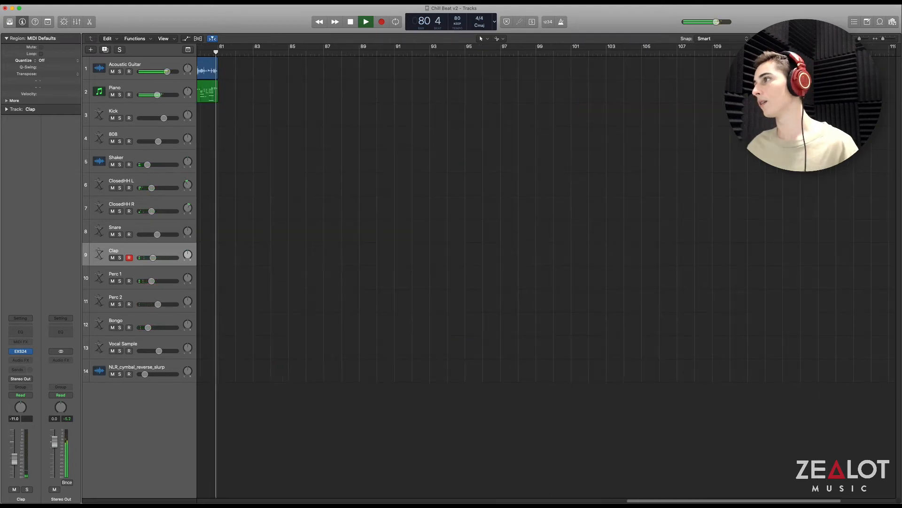
key("z")
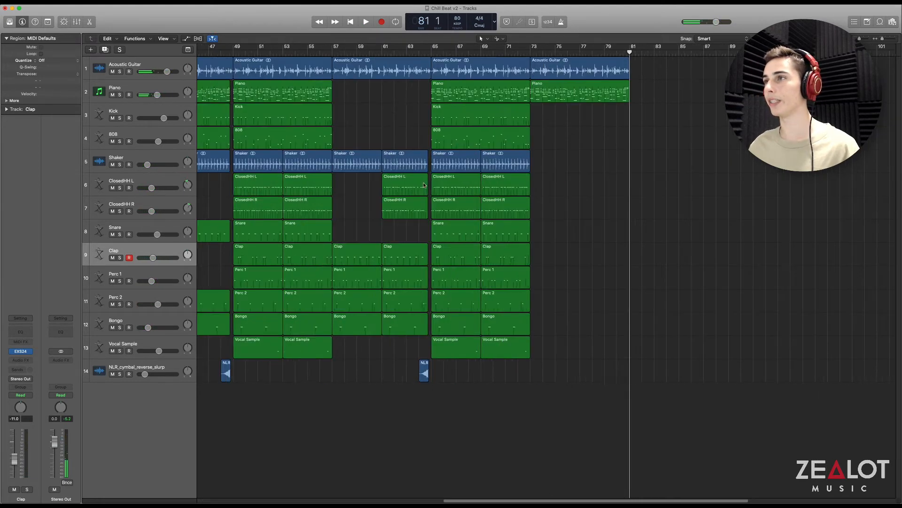
key("super+Right")
key("super+Right")
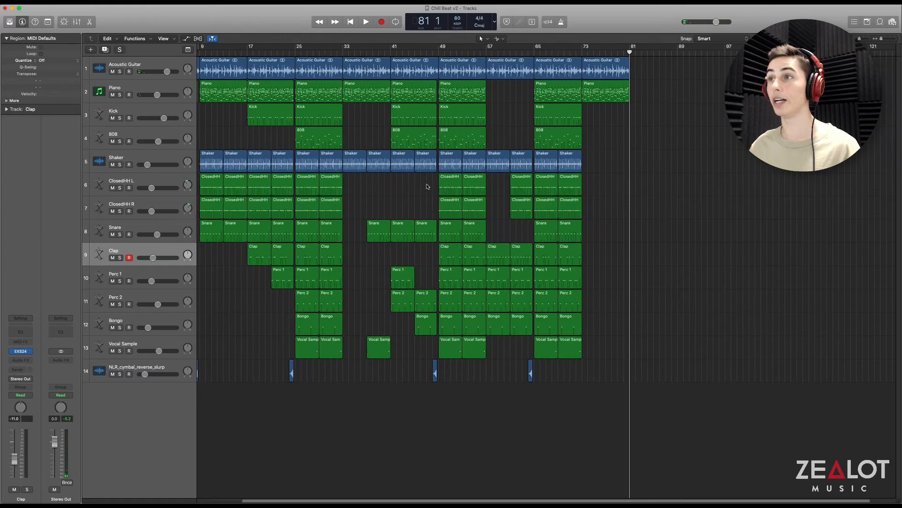
- Place the playhead near bar 15, close the Chill Beat v2 project, and open the Mix project
scroll(428, 187, "left", 4)
left_click(284, 55)
left_click_drag(284, 58, 283, 57)
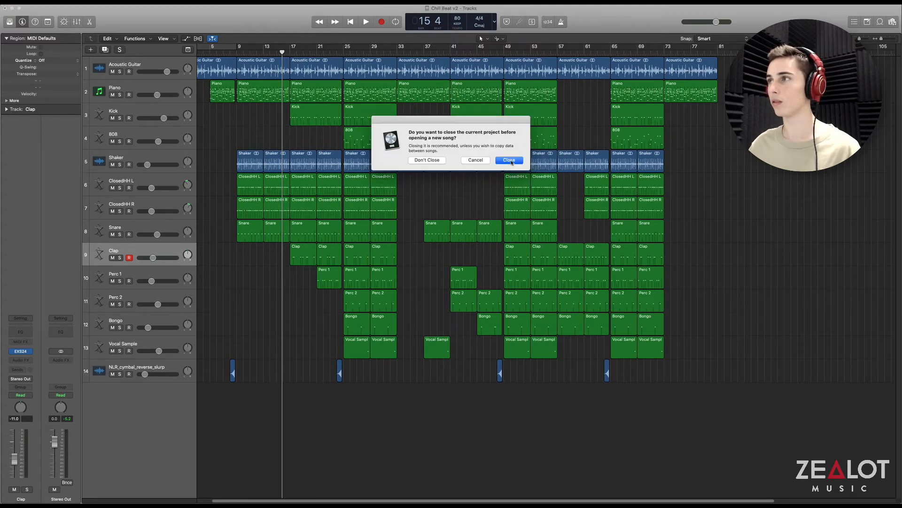
left_click(510, 161)
left_click(427, 160)
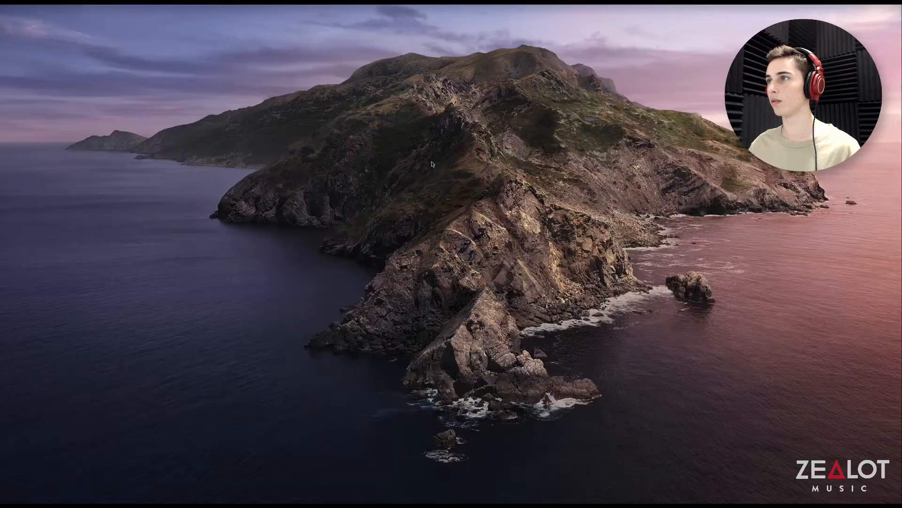
left_click(485, 164)
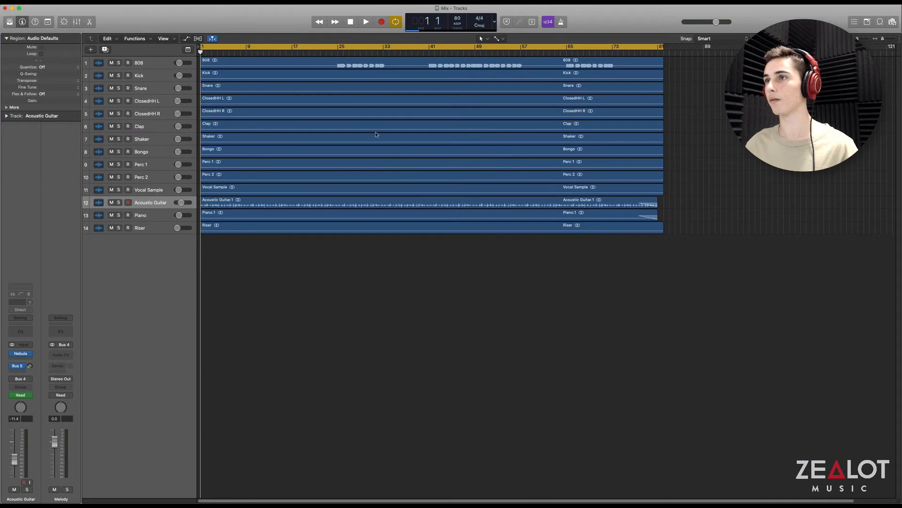
- Zoom the Mix project's tracks to fit the window, and show the mixer beneath them
key("x")
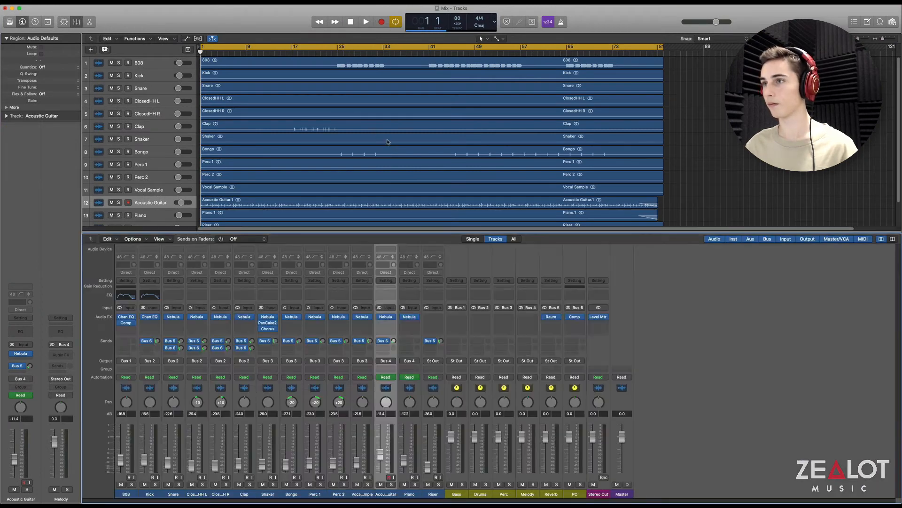
key("x")
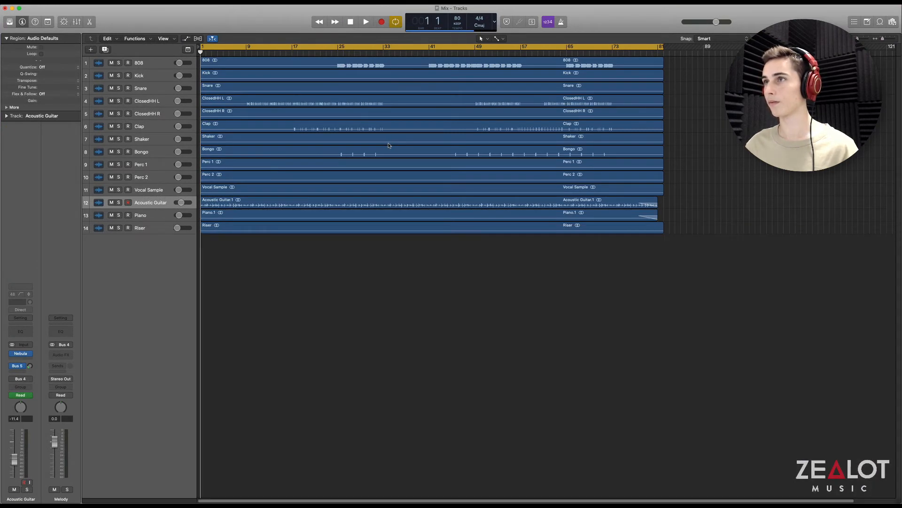
key("z")
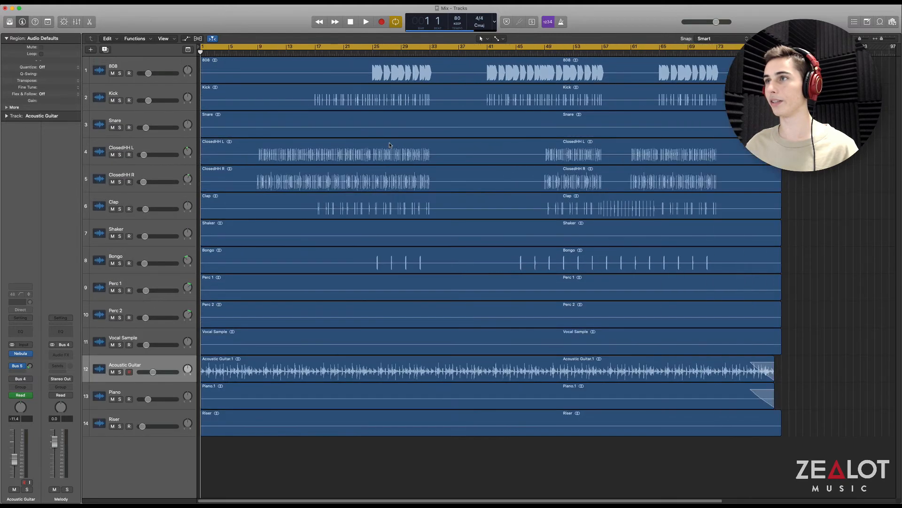
key("x")
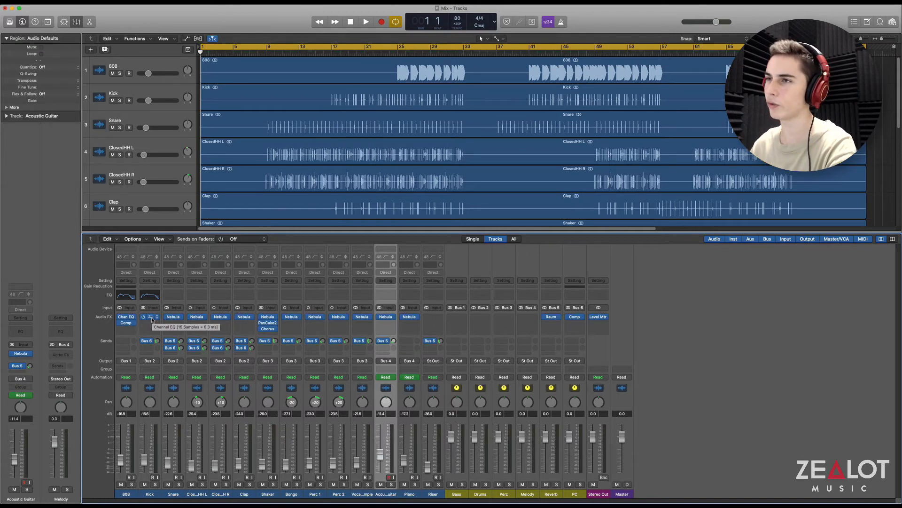
- Open the Channel EQs of the Kick and 808 tracks and arrange them one above the other
left_click(150, 317)
left_click(126, 317)
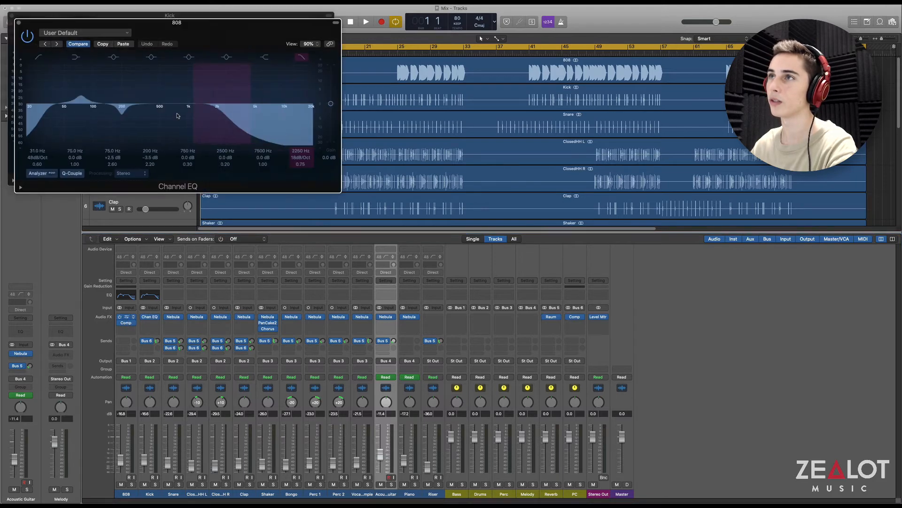
left_click_drag(235, 23, 326, 207)
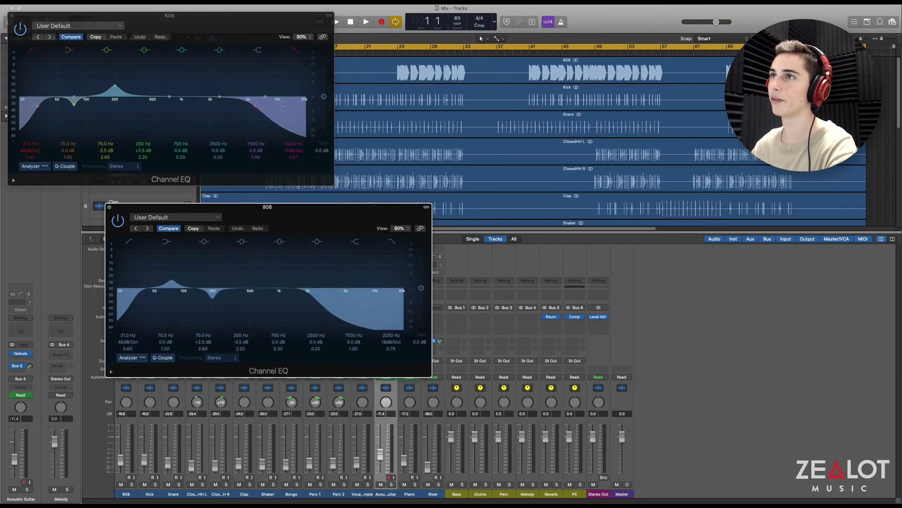
left_click_drag(257, 16, 440, 23)
left_click_drag(292, 207, 376, 207)
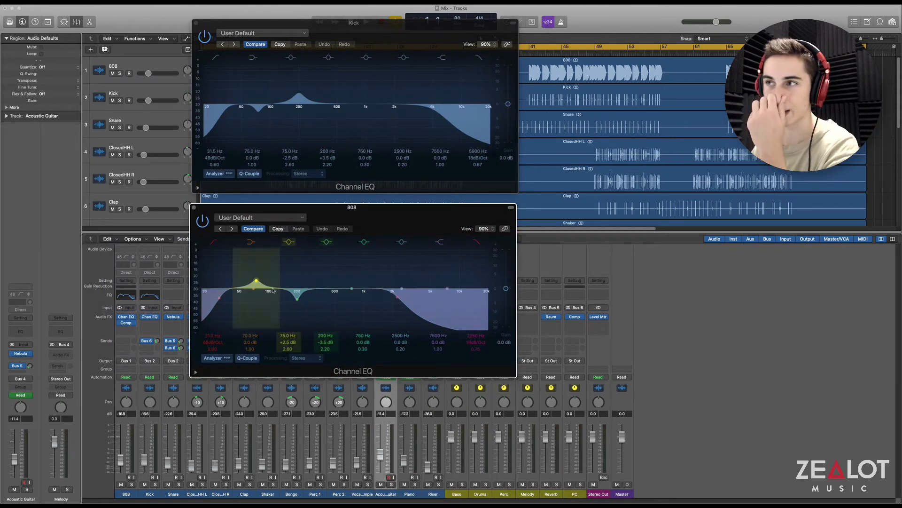
- Compare the Kick and 808 EQ bands at 75 Hz and 200 Hz, and close both Channel EQ windows
left_click(260, 127)
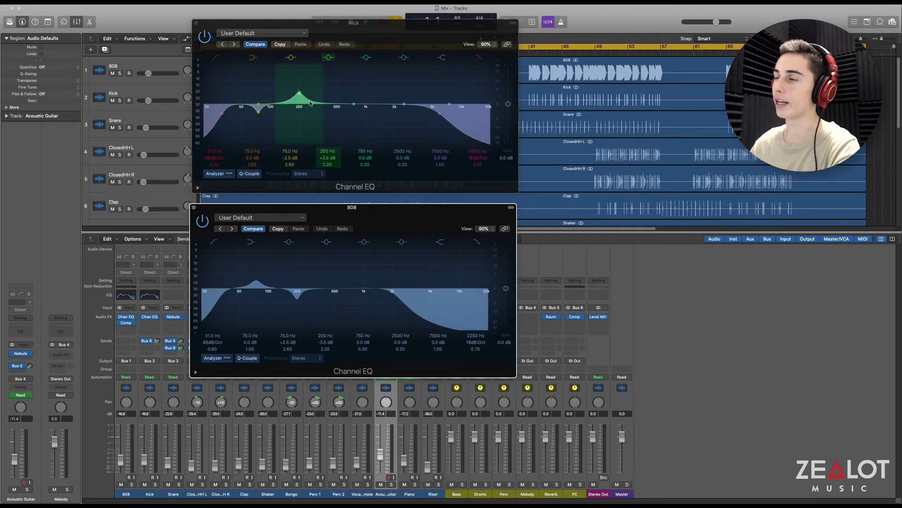
left_click(288, 296)
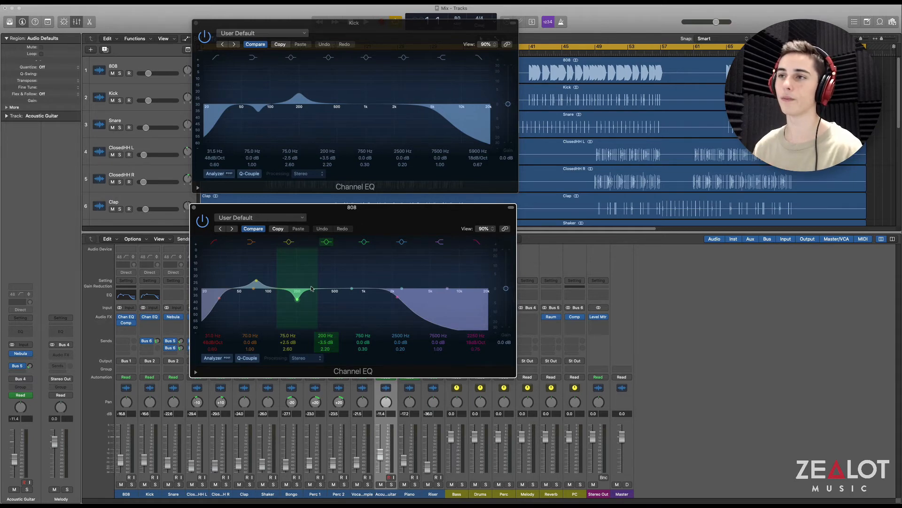
left_click(196, 22)
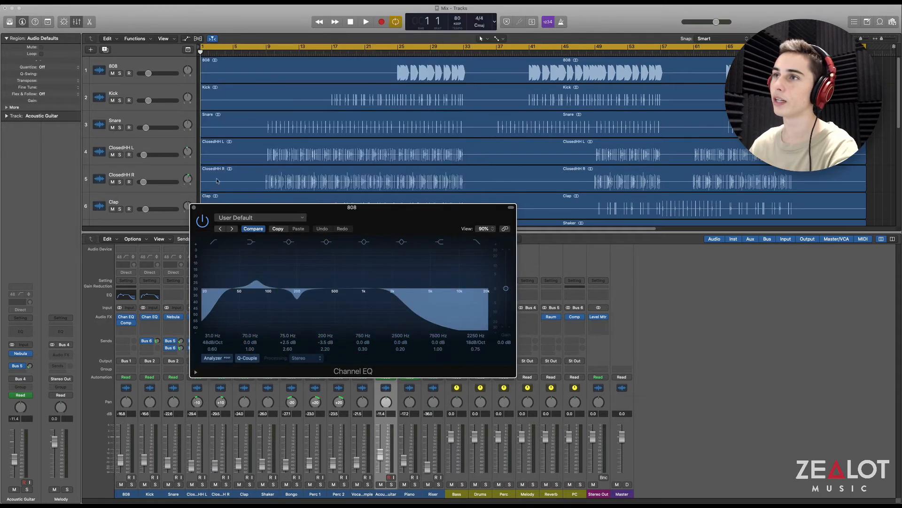
left_click(194, 207)
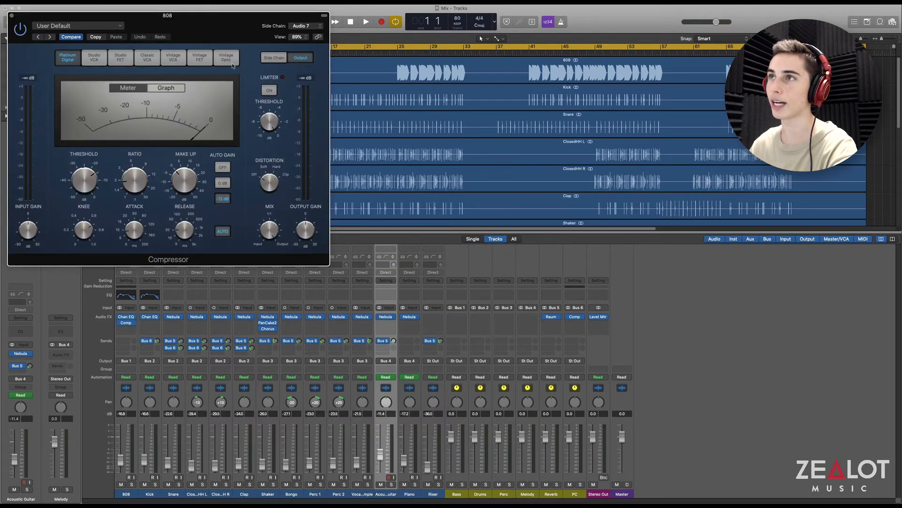
- Check the side-chain source options in the 808 track's Compressor, and close the plug-in without changing anything
left_click_drag(225, 31, 441, 62)
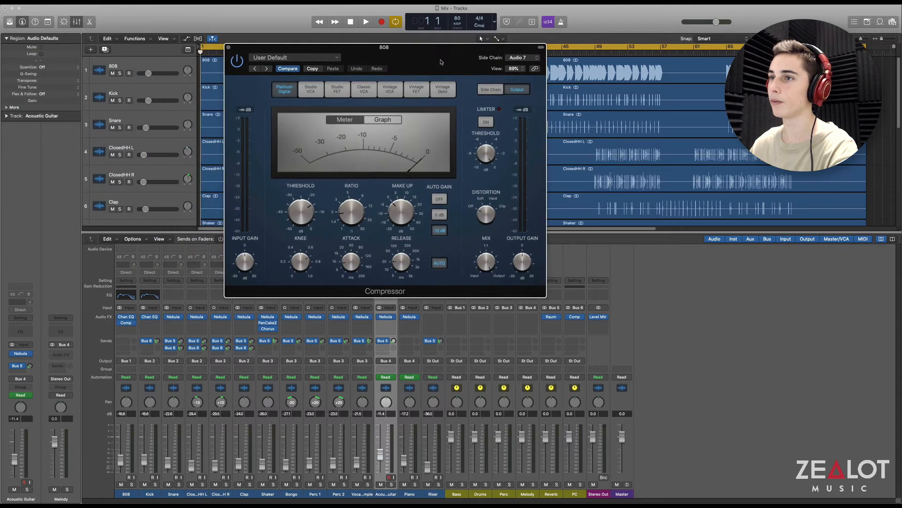
left_click(524, 58)
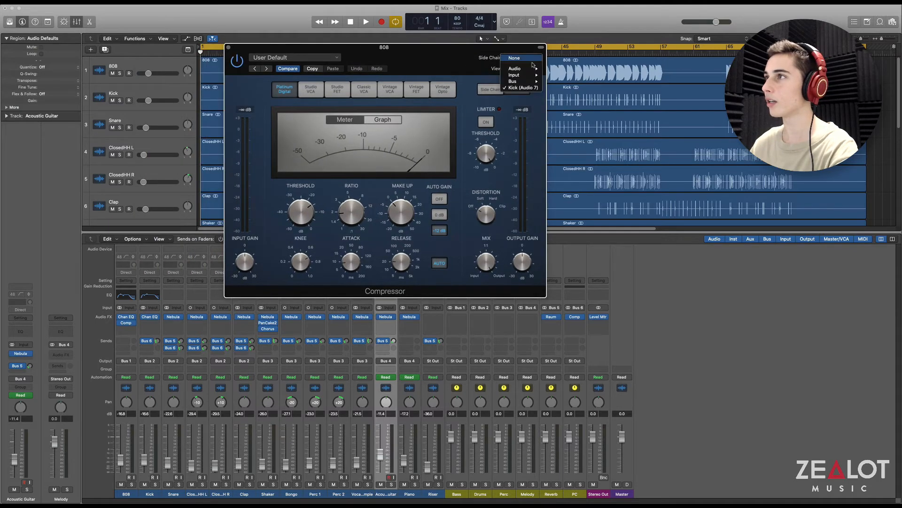
left_click(450, 66)
left_click(228, 48)
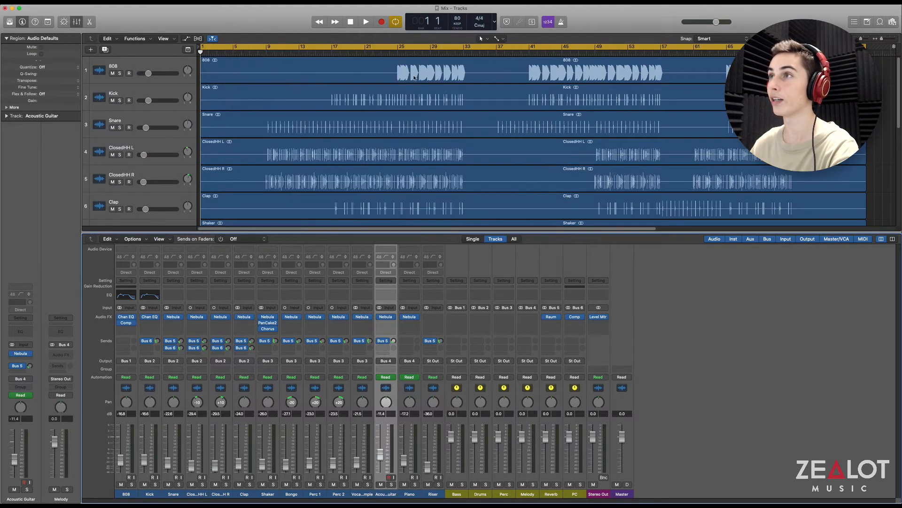
- Play the mix from bar 25 with cycle mode turned off
key("space")
left_click(399, 53)
key("c")
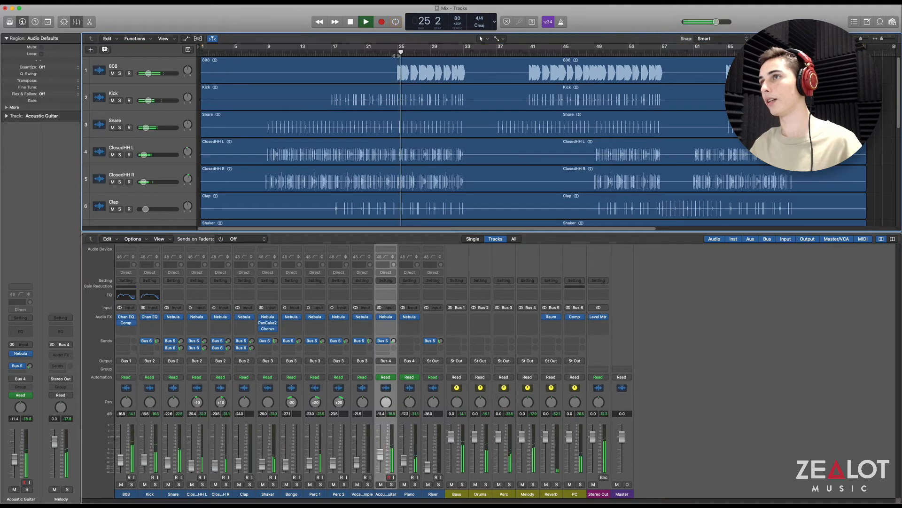
- Solo the Kick and 808 tracks and play them together from bar 25
key("space")
left_click(396, 96)
key("s")
left_click(396, 70)
key("s")
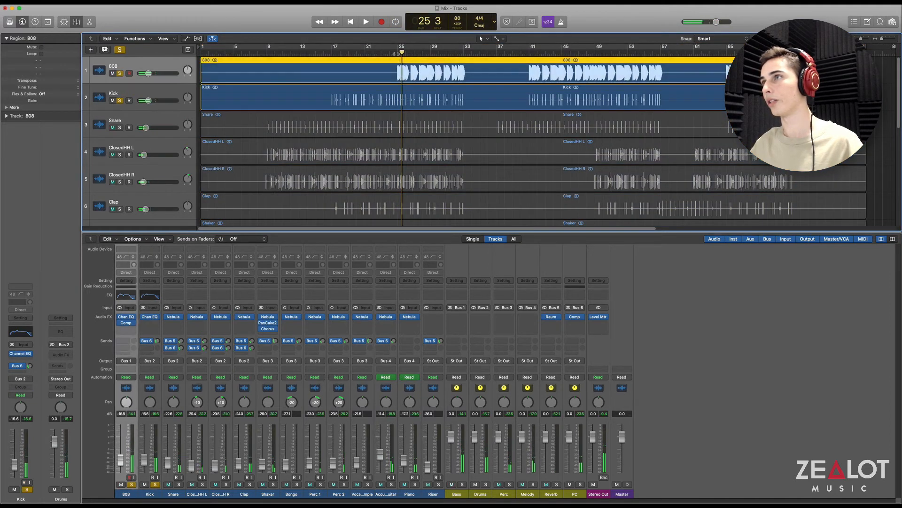
left_click(397, 52)
key("space")
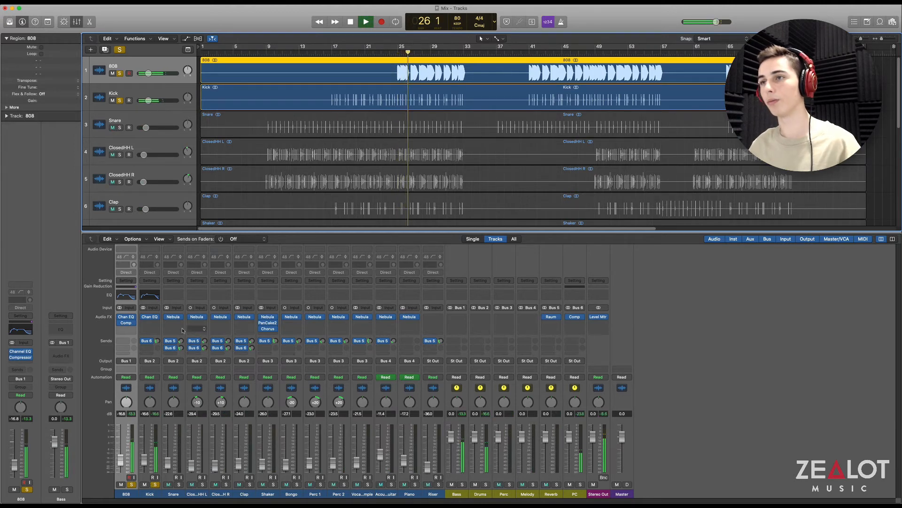
- Stop playback and turn off the Kick and 808 solos, leaving the 808 unmuted
left_click(155, 486)
key("space")
left_click(121, 484)
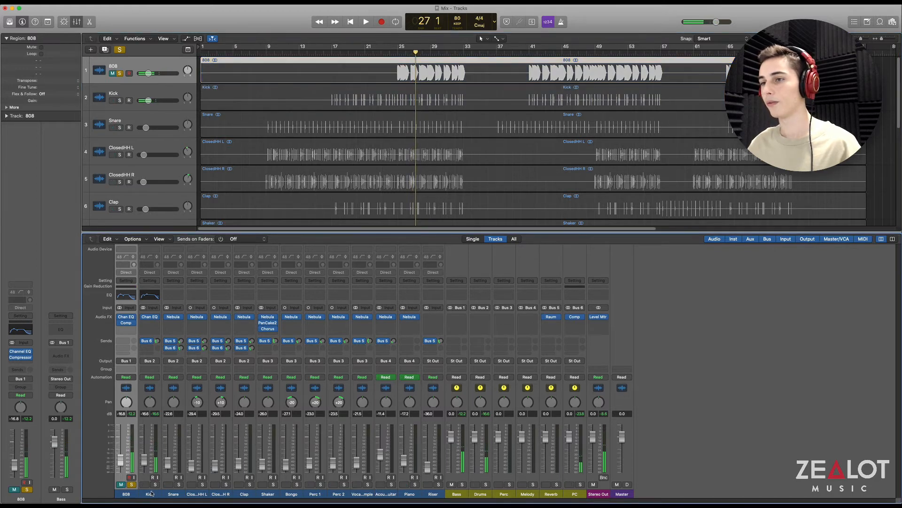
left_click(123, 486)
left_click(130, 485)
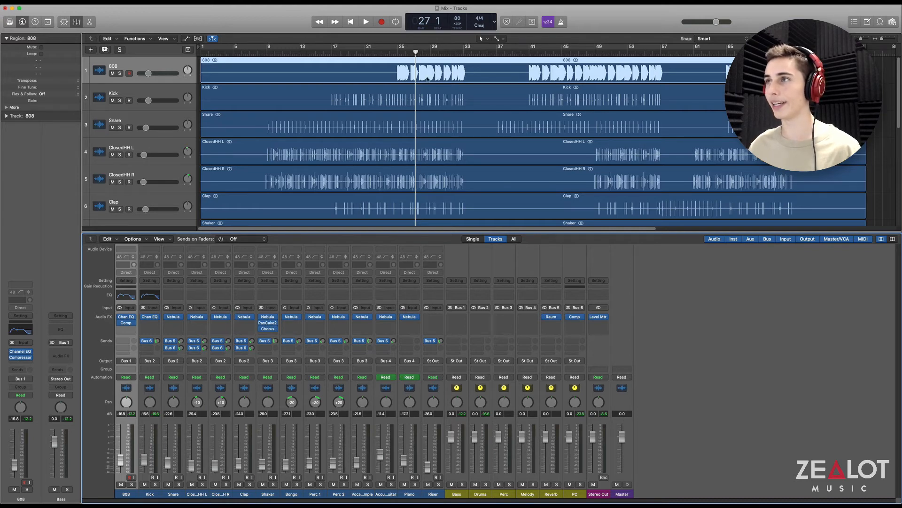
- Solo the Shaker track, play it briefly from bar 9, and stop playback
scroll(293, 202, "down", 2)
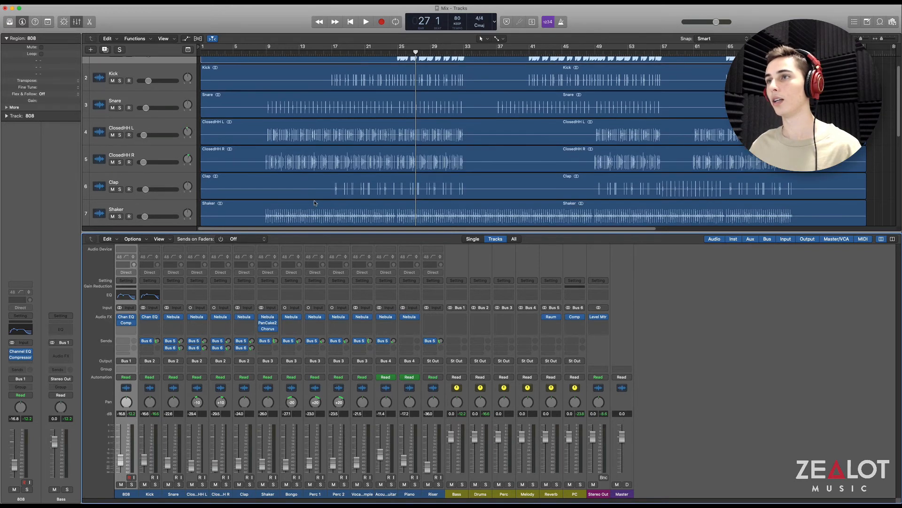
left_click(315, 207)
left_click(268, 55)
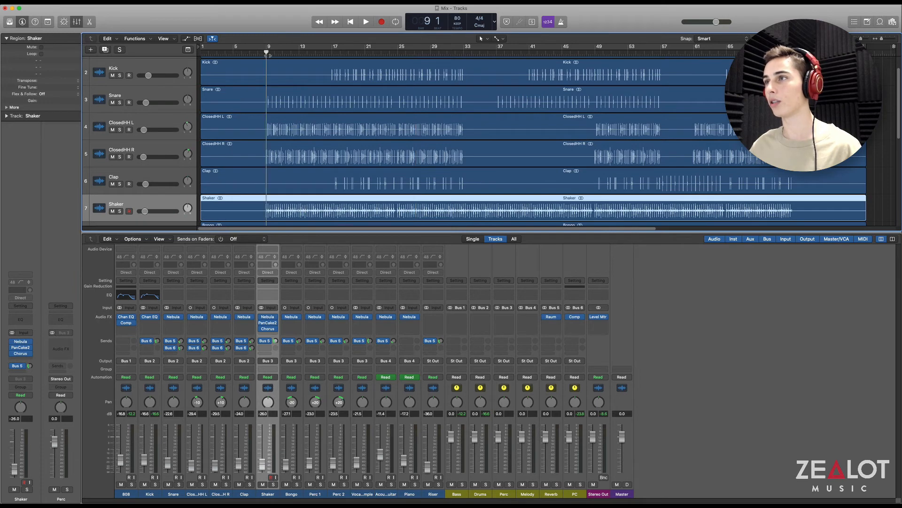
key("s")
key("space")
key("space")
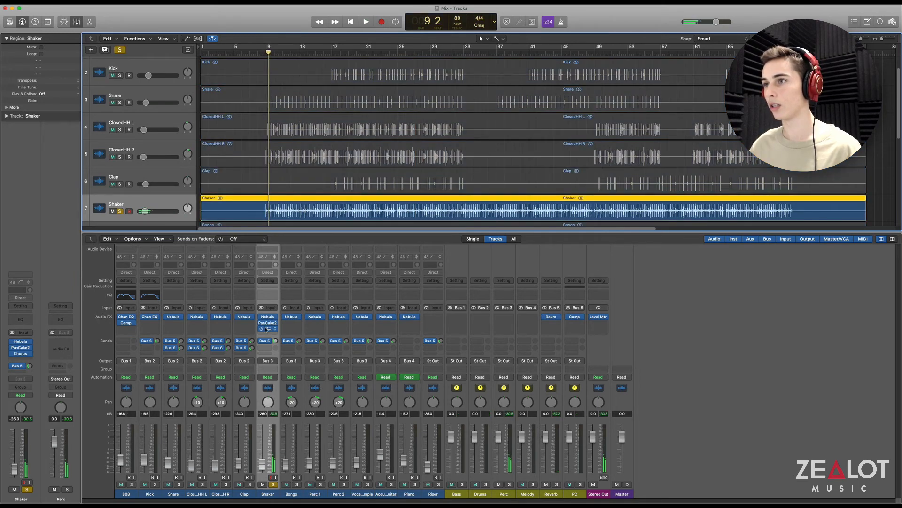
- Bypass the Shaker's Chorus, PanCake2 and Nebula plug-ins and its Bus 5 send, and play the dry sound
left_click(262, 329)
left_click(261, 323)
left_click(261, 318)
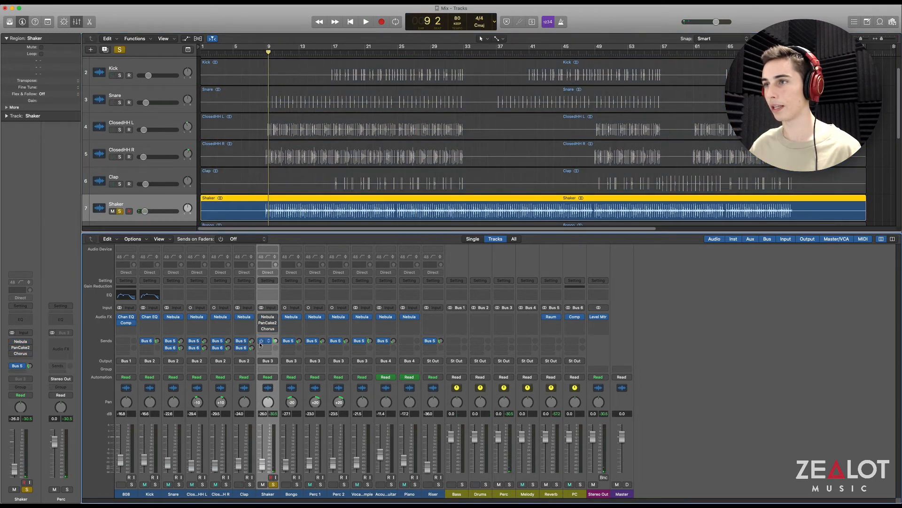
left_click(260, 341)
key("space")
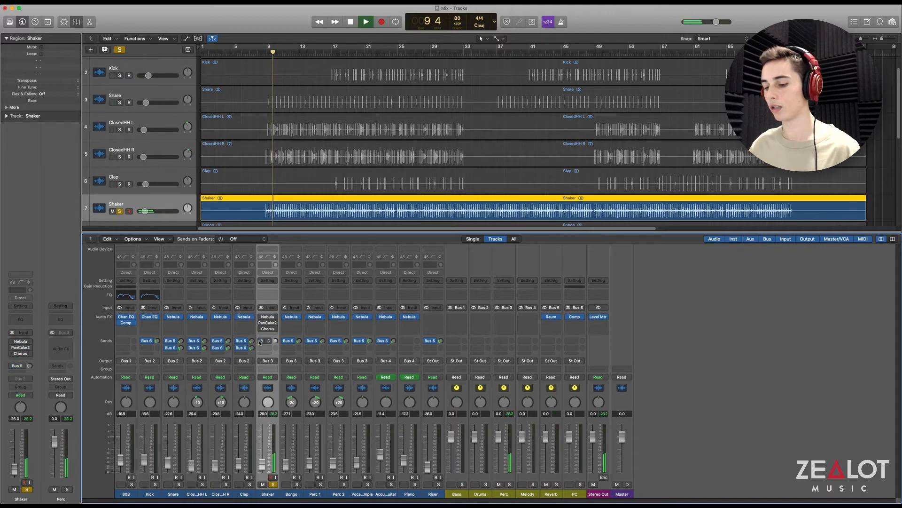
- Re-enable the Shaker's Nebula, Bus 5 send and Chorus during playback, and review the Chorus settings
left_click(262, 315)
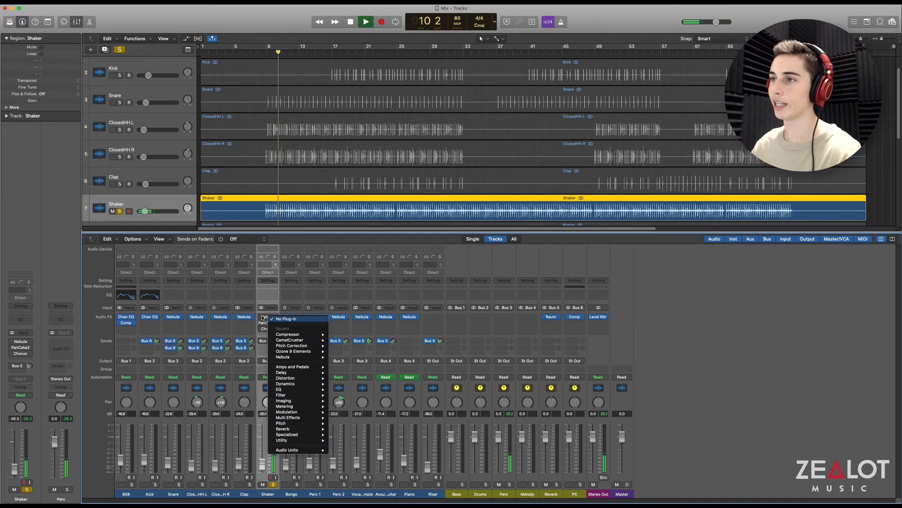
left_click(262, 317)
left_click(262, 318)
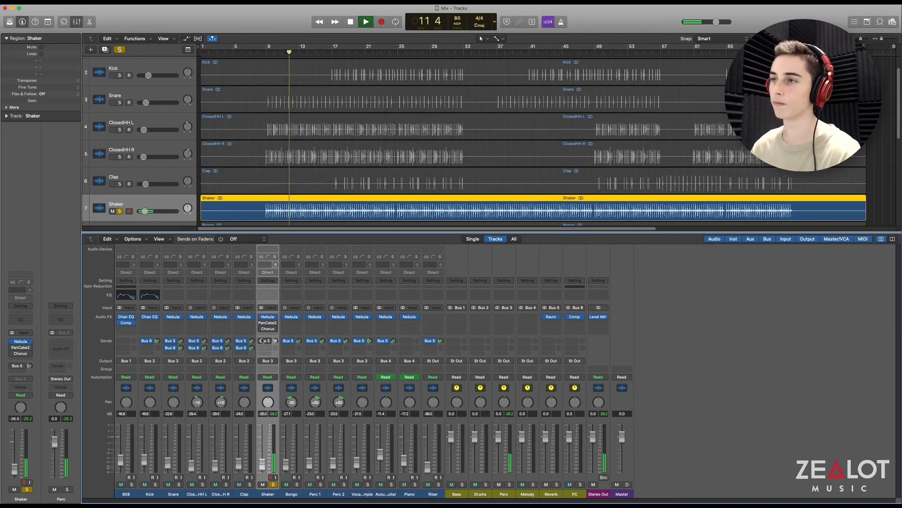
left_click(262, 340)
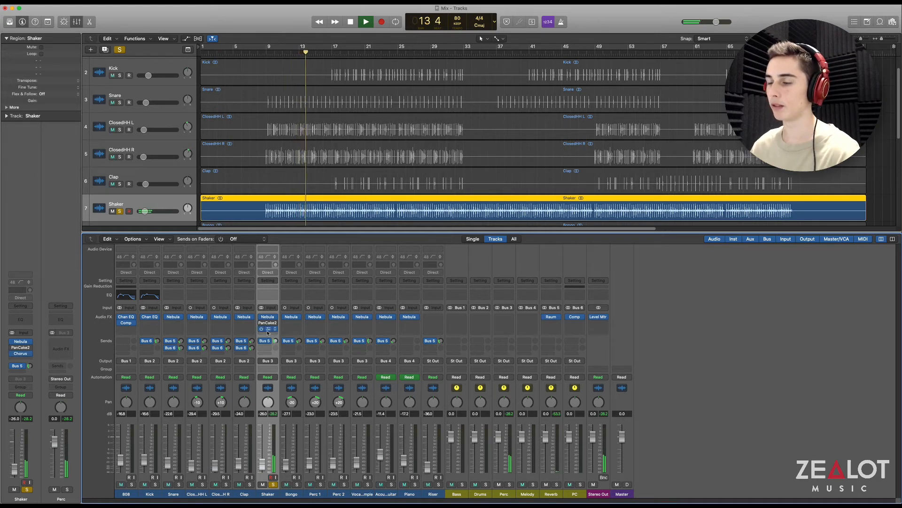
left_click(261, 330)
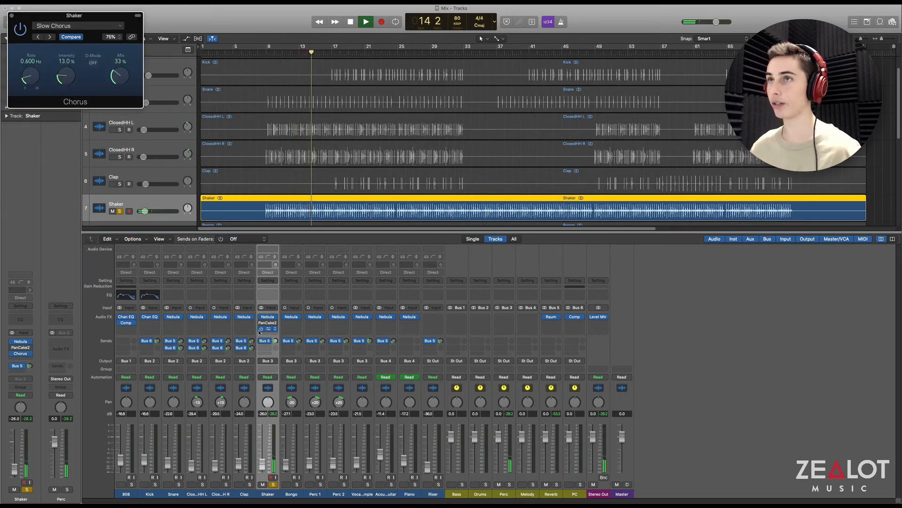
left_click(11, 15)
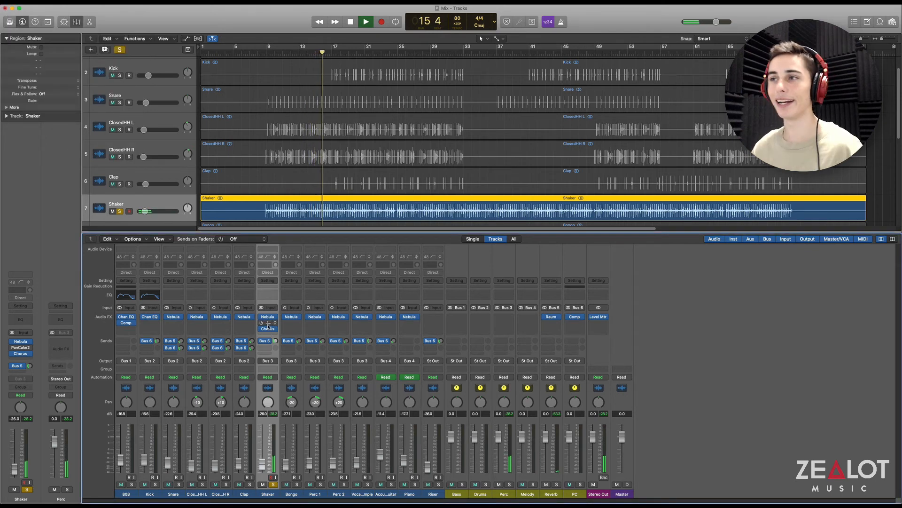
- Stop playback, bring the Shaker's PanCake2 window to the middle of the workspace, and play the shaker to examine its panning curve
key("space")
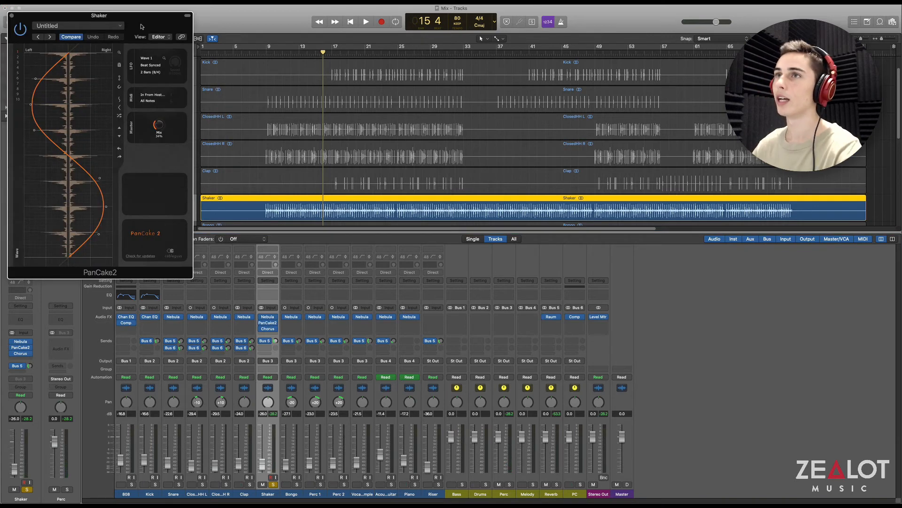
left_click_drag(141, 25, 415, 68)
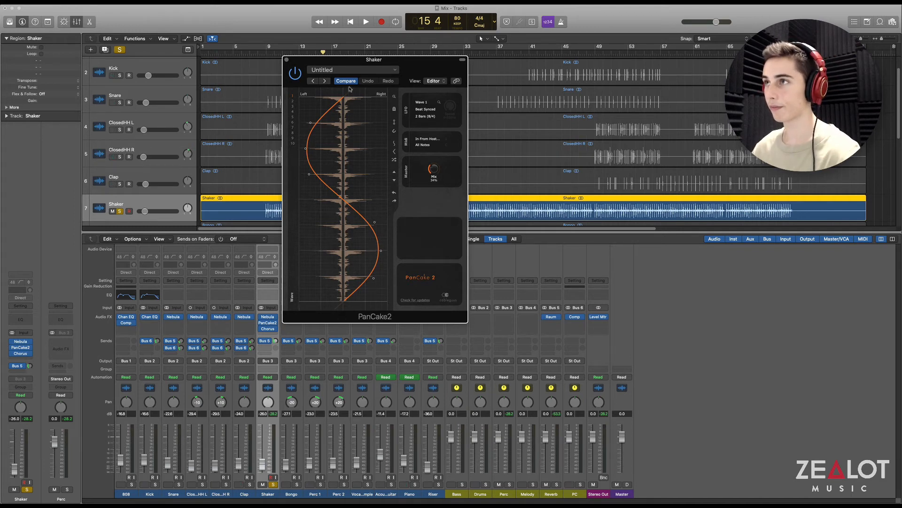
key("space")
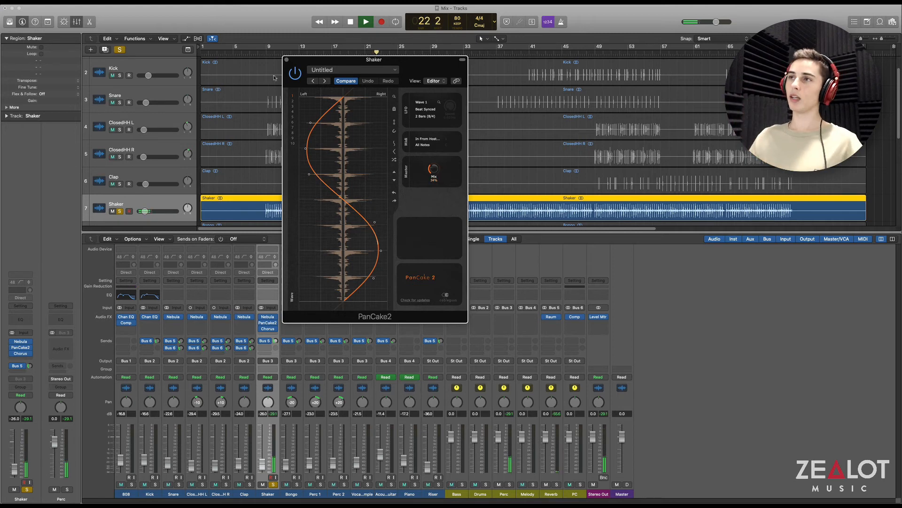
- Close the Shaker's PanCake2 window, unsolo the Shaker to hear the full mix, and stop playback
left_click(287, 60)
key("s")
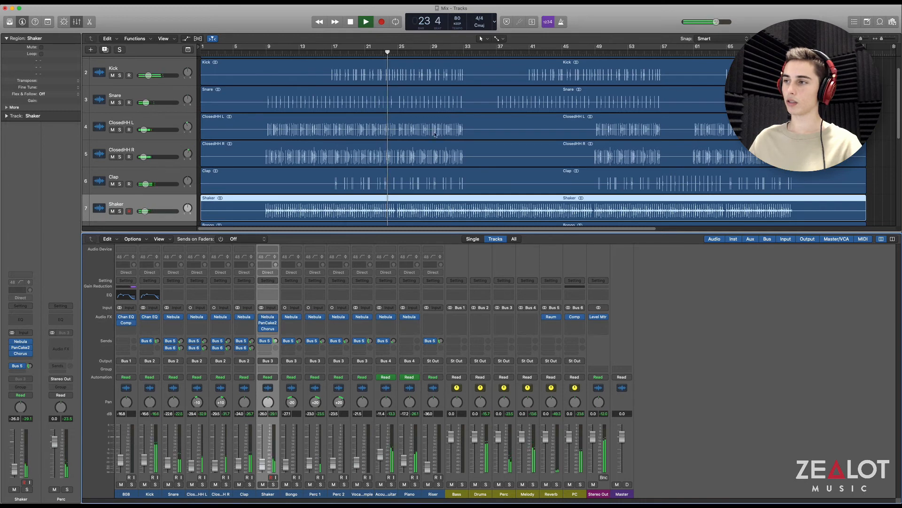
key("space")
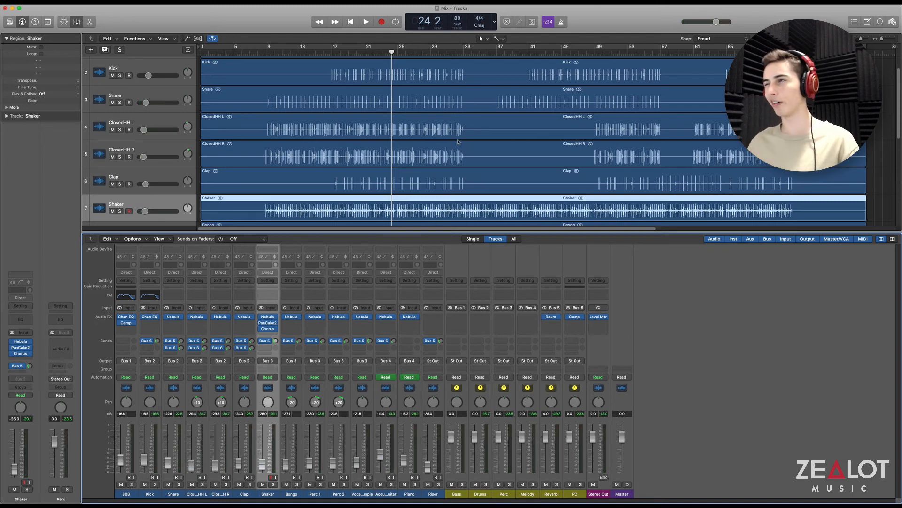
- Move the playhead back to the early section where the hi-hats and shaker enter, play the full mix briefly, and stop
left_click(301, 52)
left_click(301, 54)
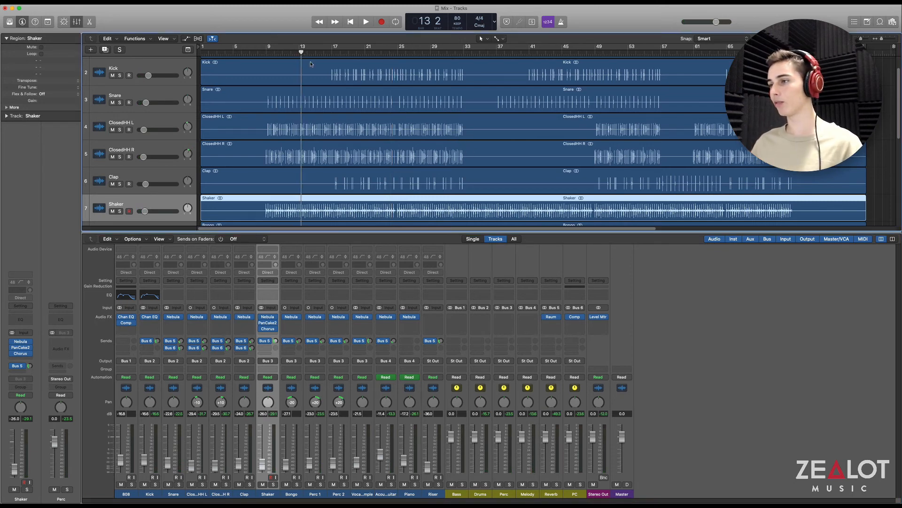
scroll(266, 95, "down", 2)
key("space")
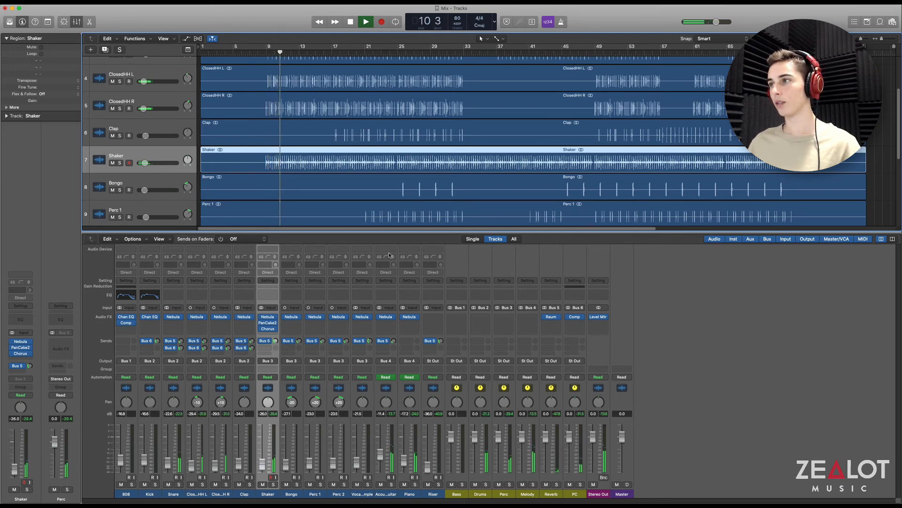
key("space")
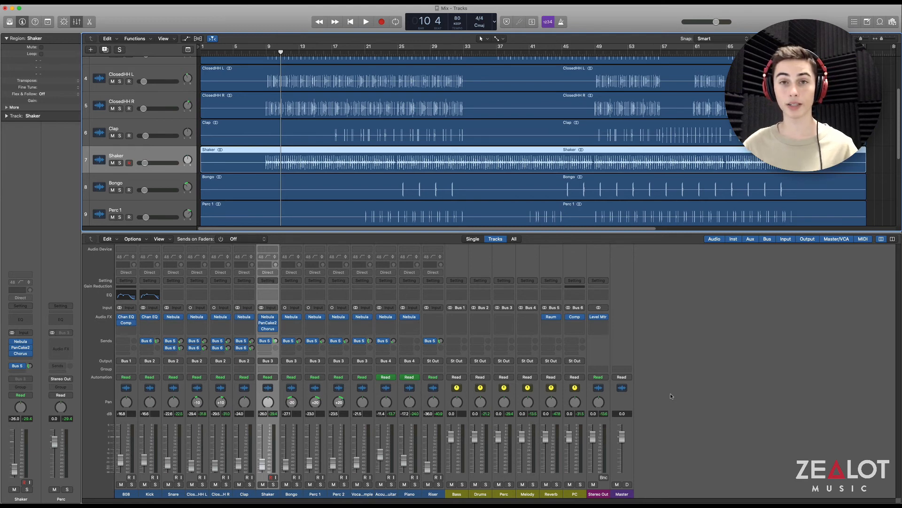
- Open the Level Meter on the Stereo Out channel and place its window over the track area
left_click(598, 316)
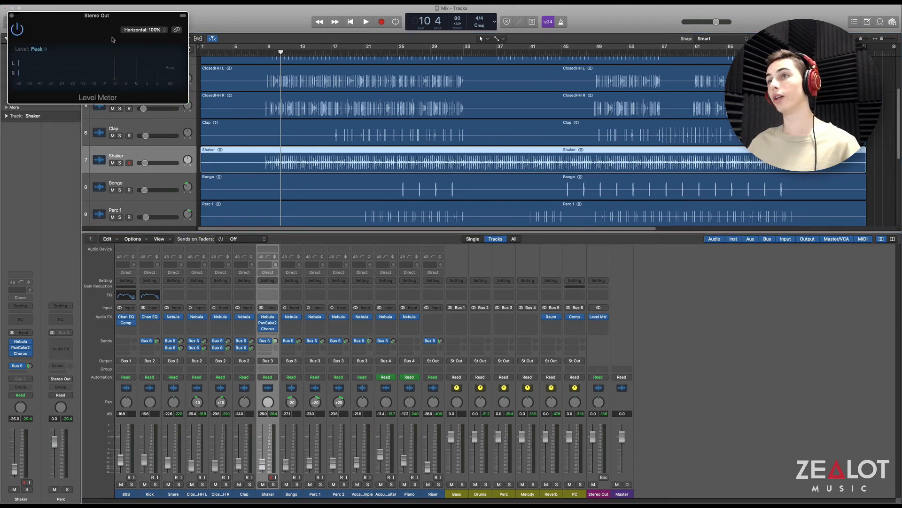
left_click_drag(112, 39, 356, 98)
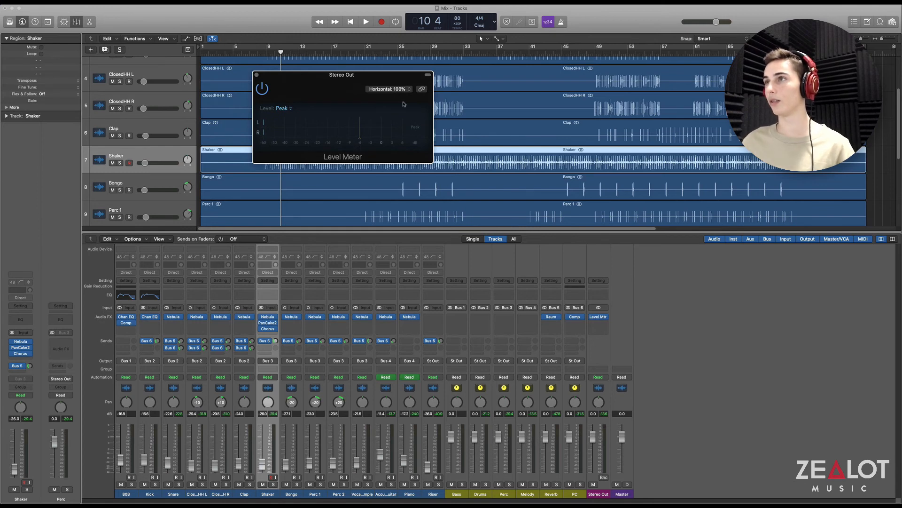
left_click_drag(352, 89, 265, 95)
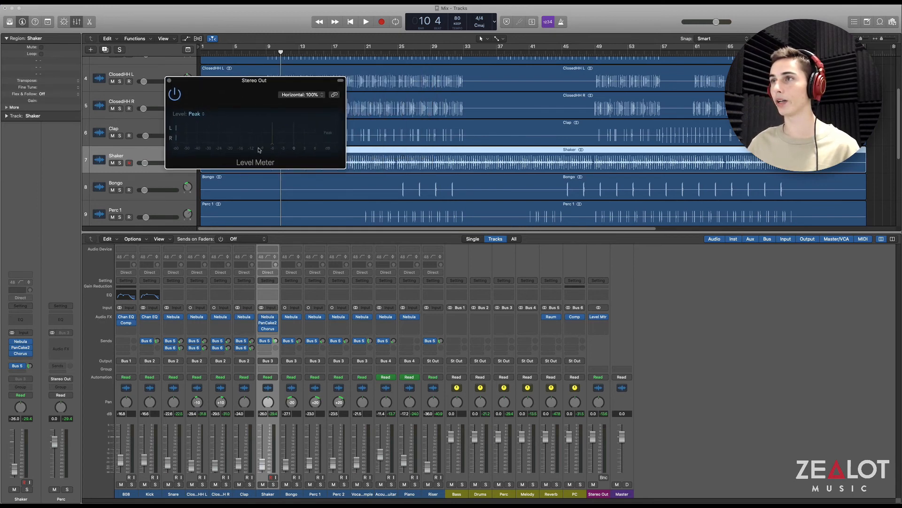
- Play the mix from about bar 25 to check the output peak level, stop playback, and close the Level Meter
key("space")
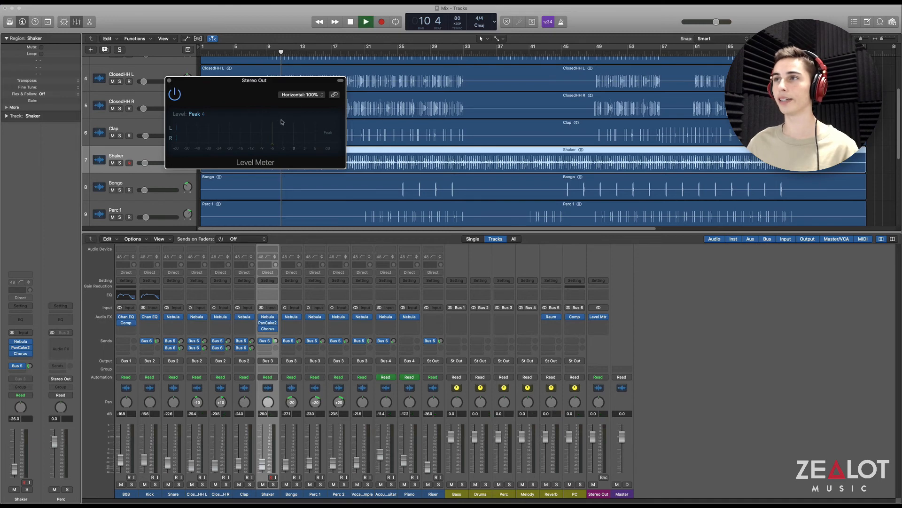
left_click(403, 53)
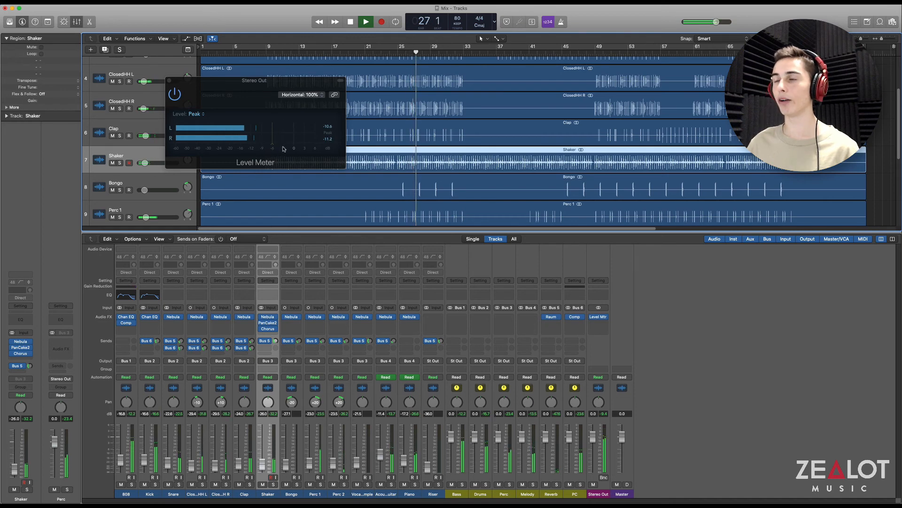
key("space")
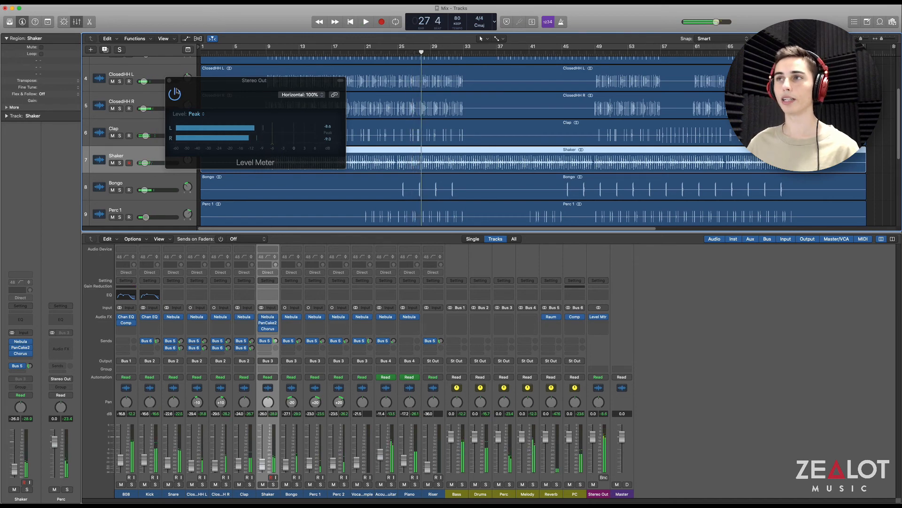
left_click(170, 81)
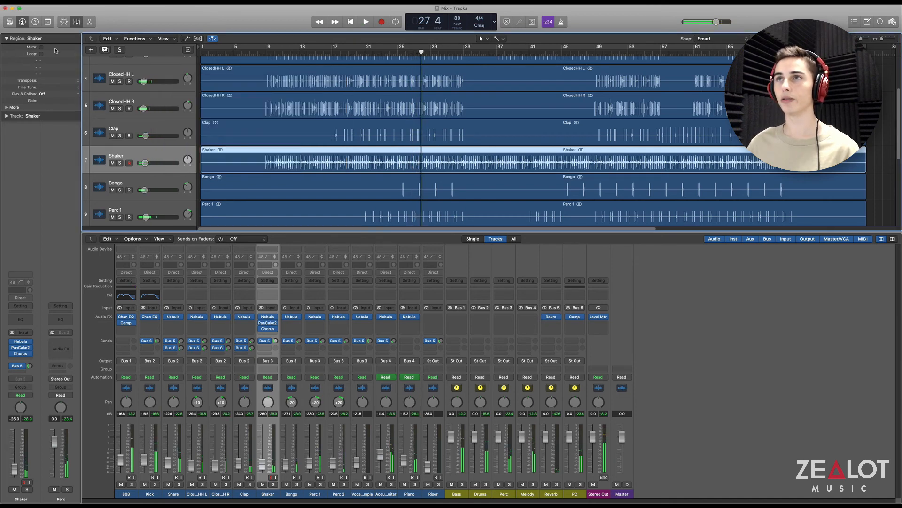
- Cancel closing the Mix project and open the Master project while keeping Mix open
left_click(4, 8)
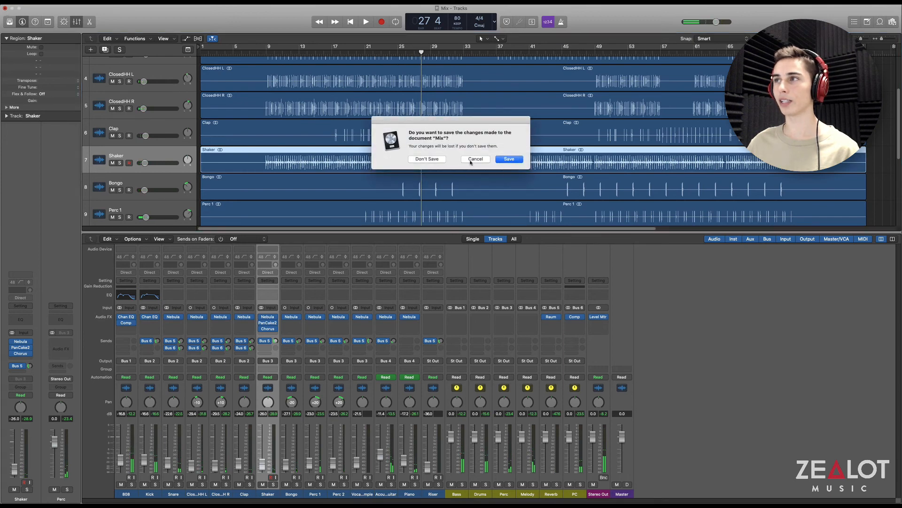
left_click(470, 161)
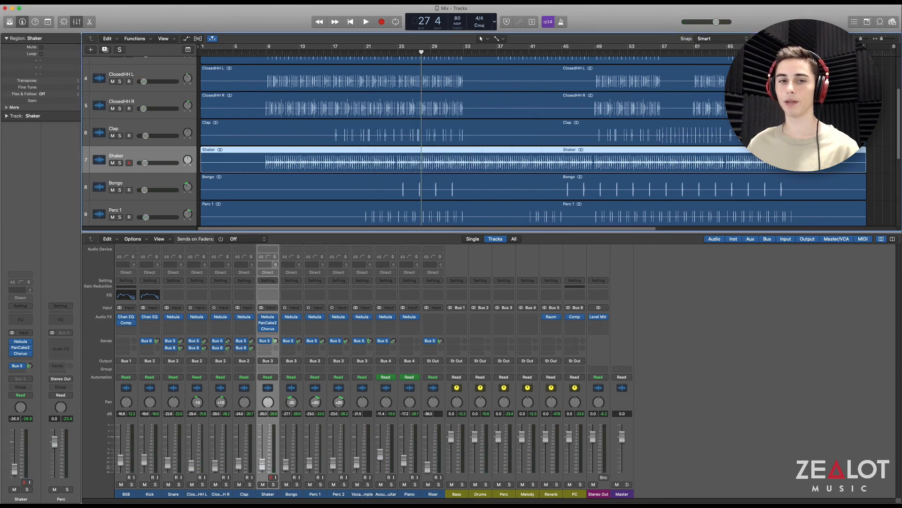
double_click(157, 341)
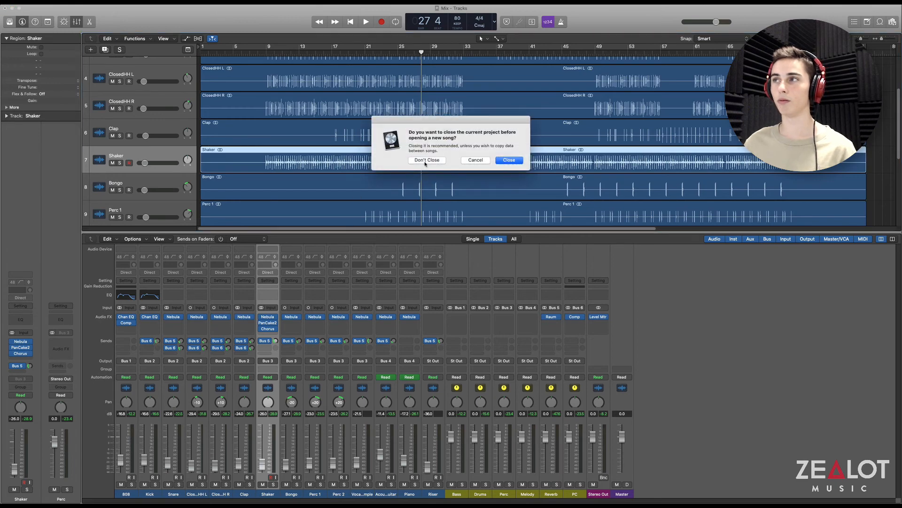
left_click(427, 159)
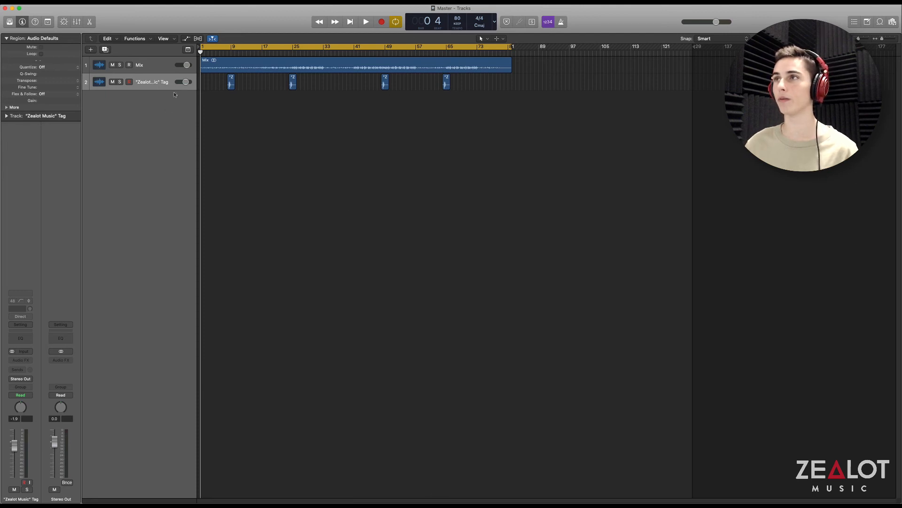
- Mute the "Zealot Music" Tag track, turn off cycle mode, and place the playhead at bar 7
scroll(255, 123, "up", 5)
scroll(254, 122, "down", 2)
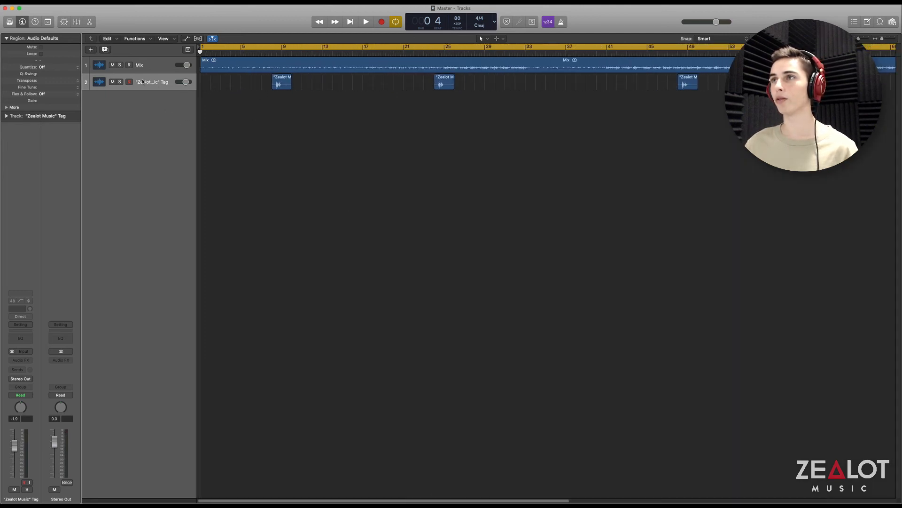
key("ctrl+m")
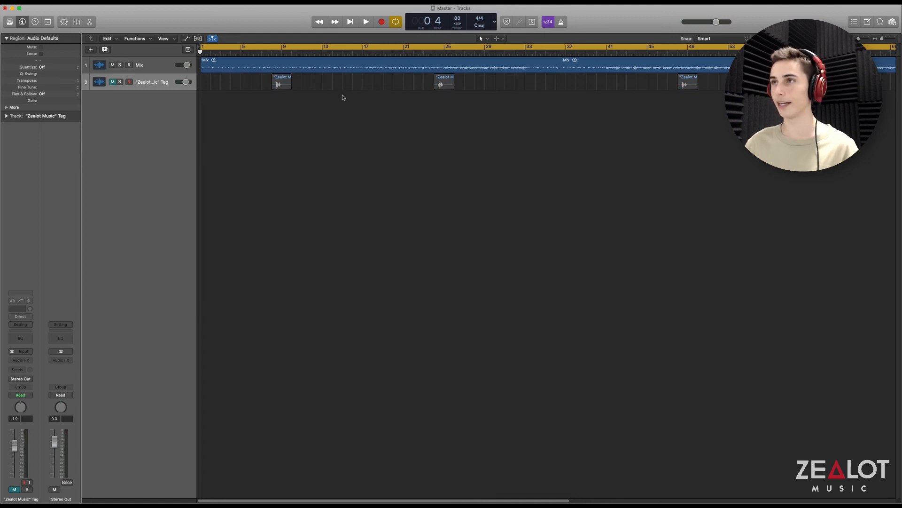
key("c")
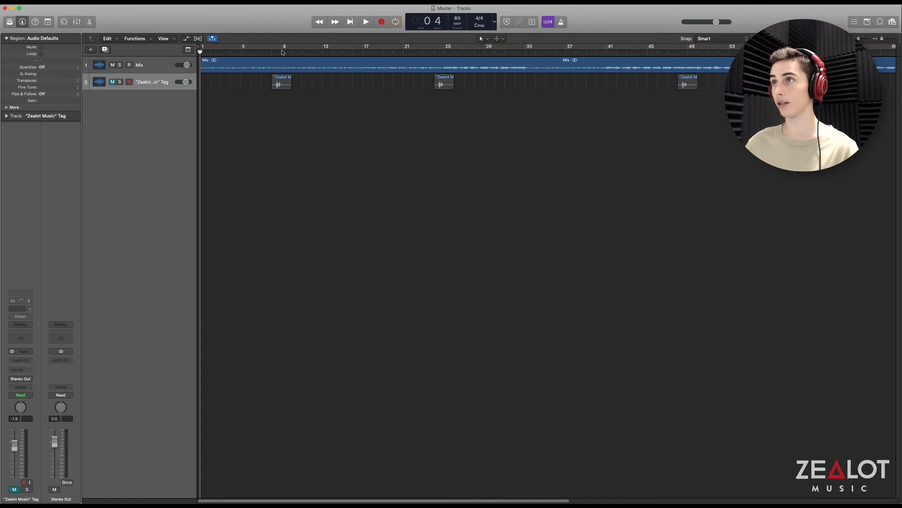
left_click(266, 55)
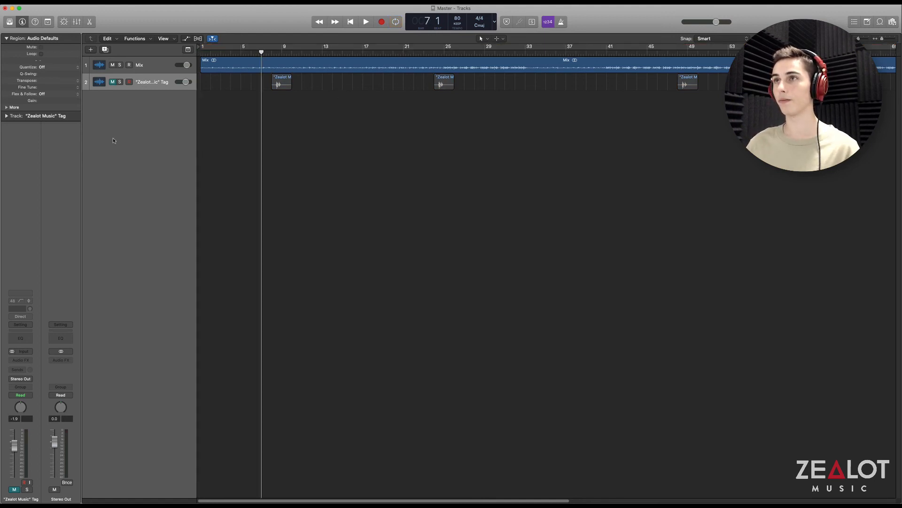
- Open Ozone 9 Elements on the Mix track, centre its window, and examine the Equalizer, Imager and Maximizer settings
left_click(136, 70)
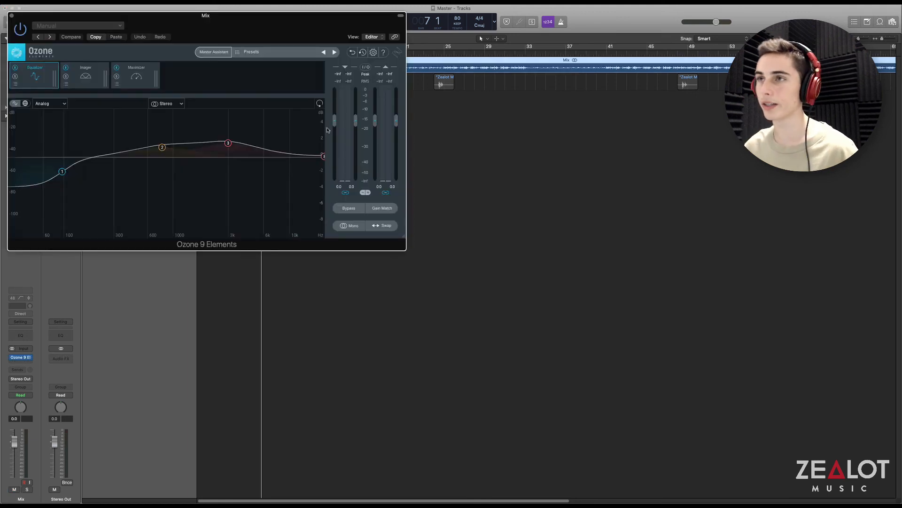
left_click_drag(239, 25, 349, 68)
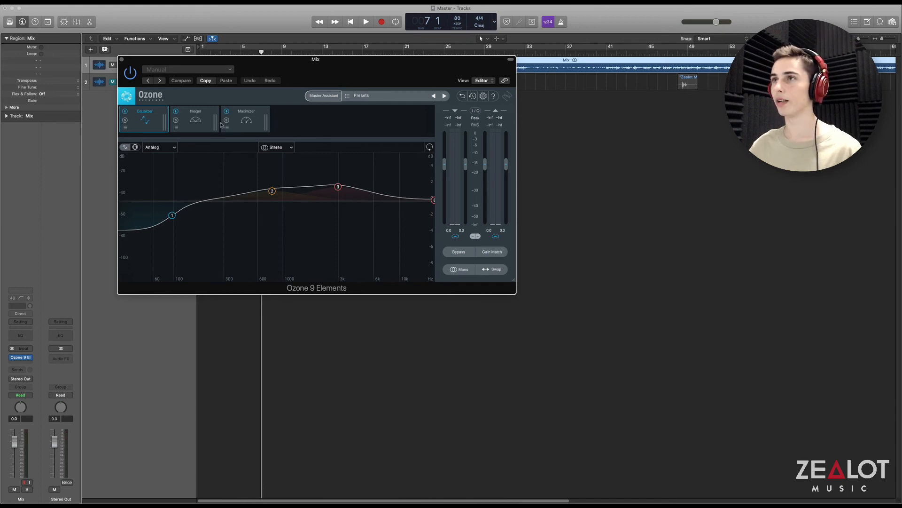
left_click(186, 126)
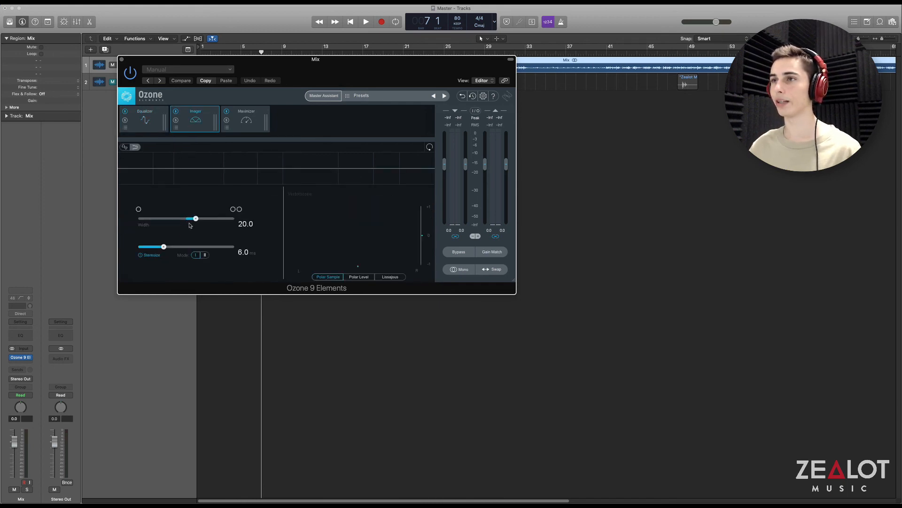
left_click(248, 132)
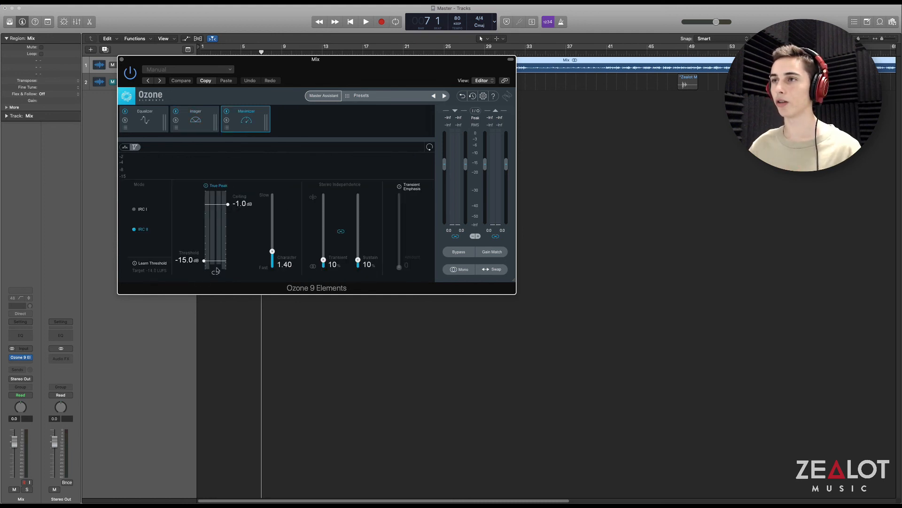
- Play the master from bar 7, move Ozone below the tracks, and skip forward in stages to about bar 26 while watching the Maximizer
key("space")
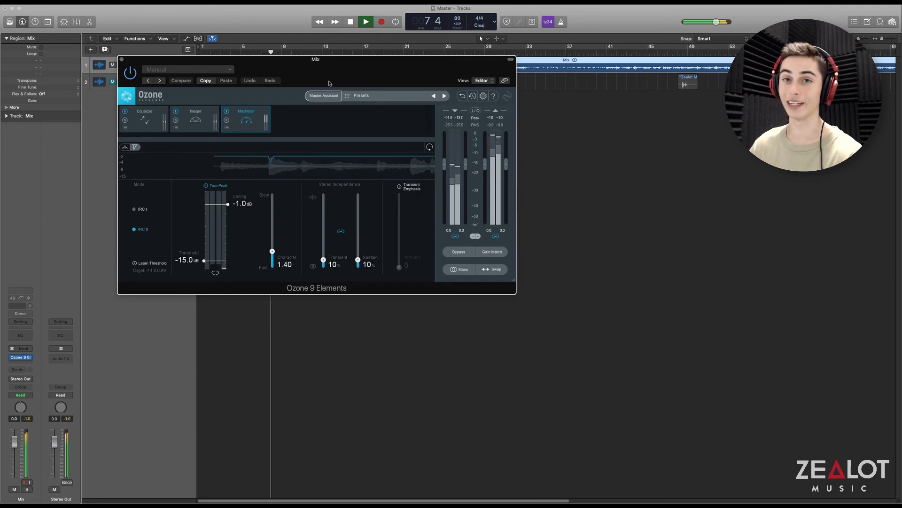
left_click_drag(330, 81, 371, 148)
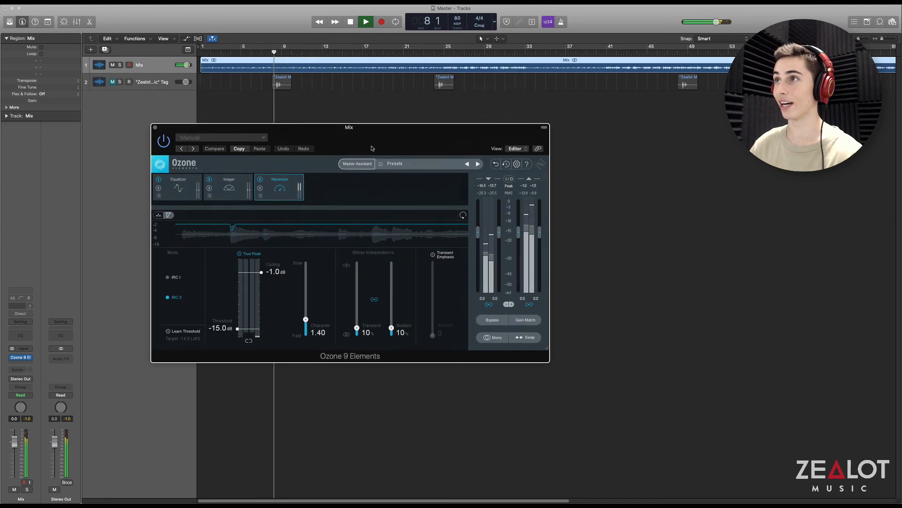
left_click(322, 57)
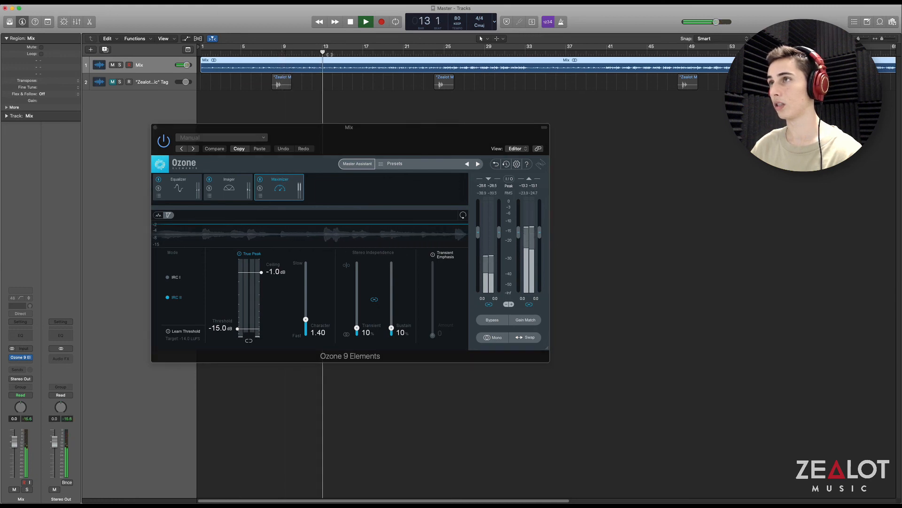
left_click(341, 57)
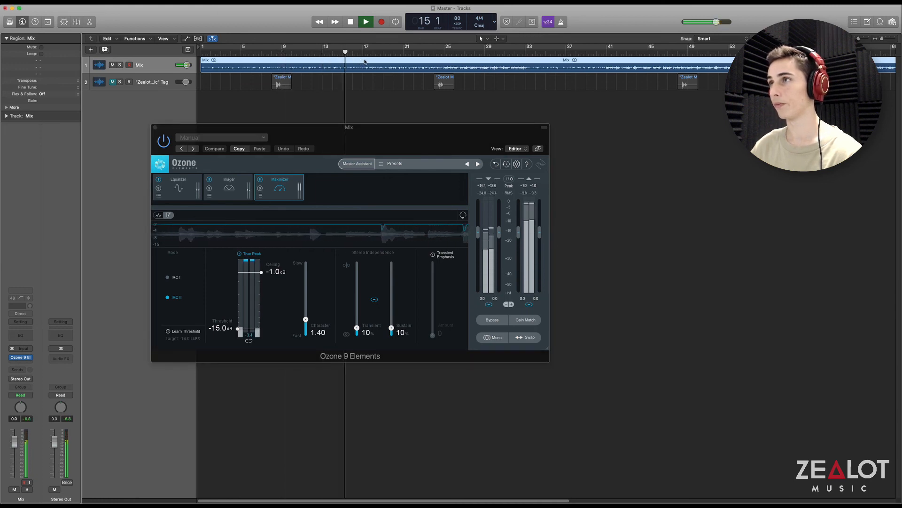
left_click(363, 57)
left_click(378, 57)
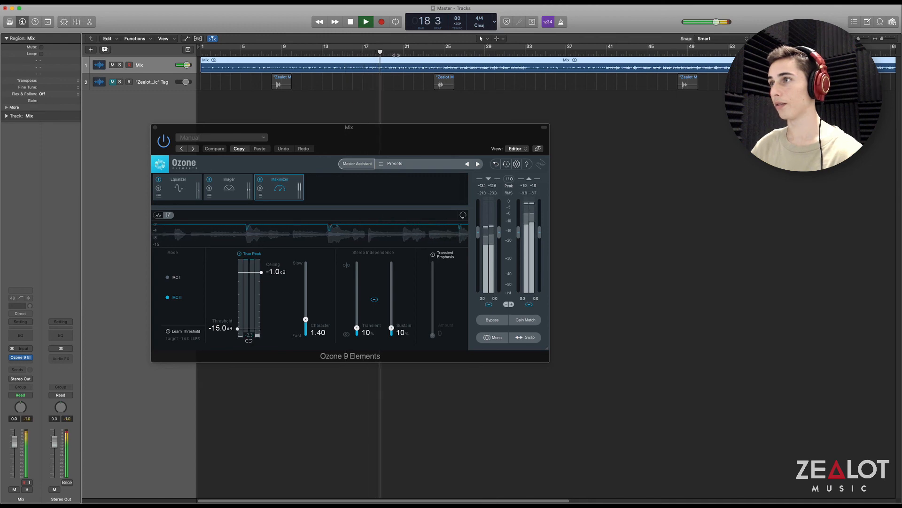
left_click(405, 56)
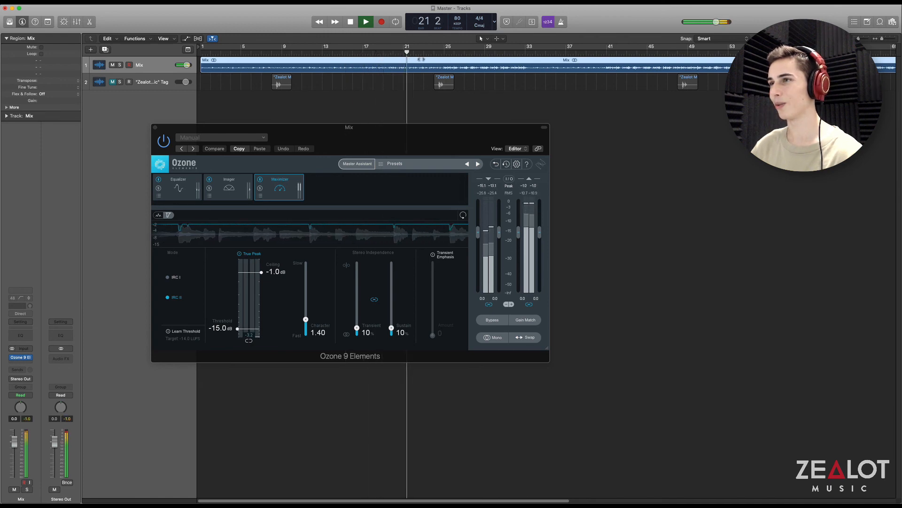
left_click(427, 57)
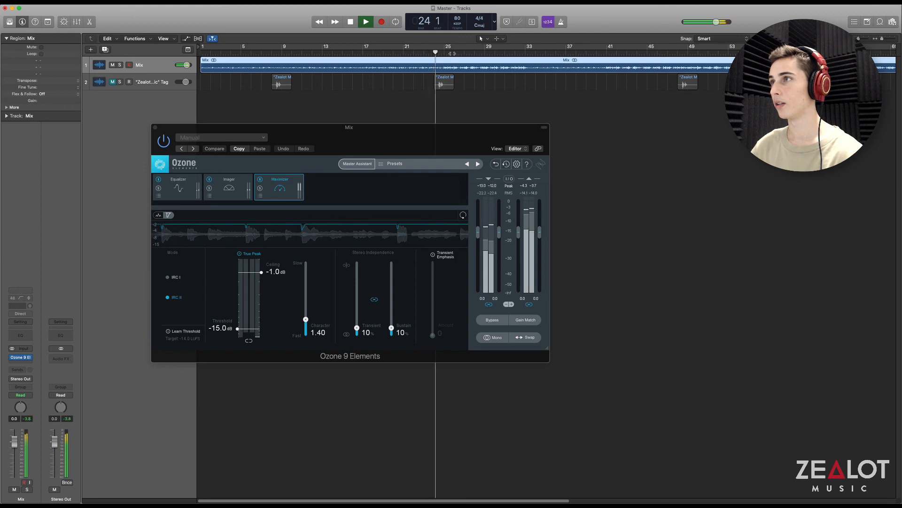
left_click(455, 56)
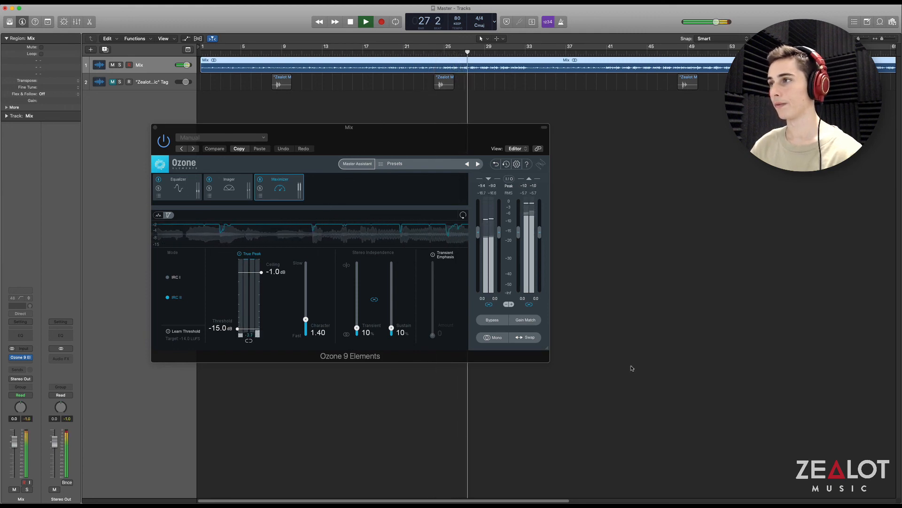
- Examine Ozone's Imager and Equalizer modules during playback, ending on the Imager's stereo field display
left_click(227, 191)
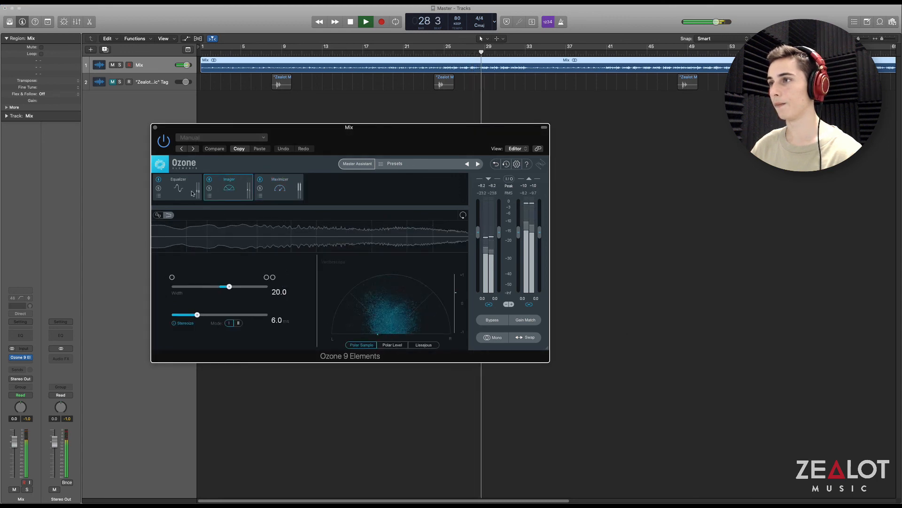
left_click(192, 193)
left_click(229, 188)
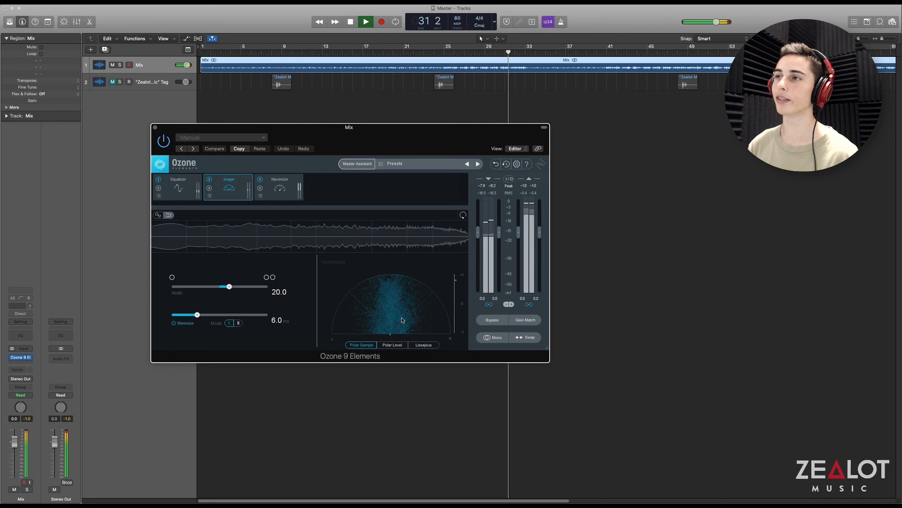
- Close the Ozone 9 Elements window, stop playback, and unmute the "Zealot Music" Tag track
left_click(155, 127)
key("space")
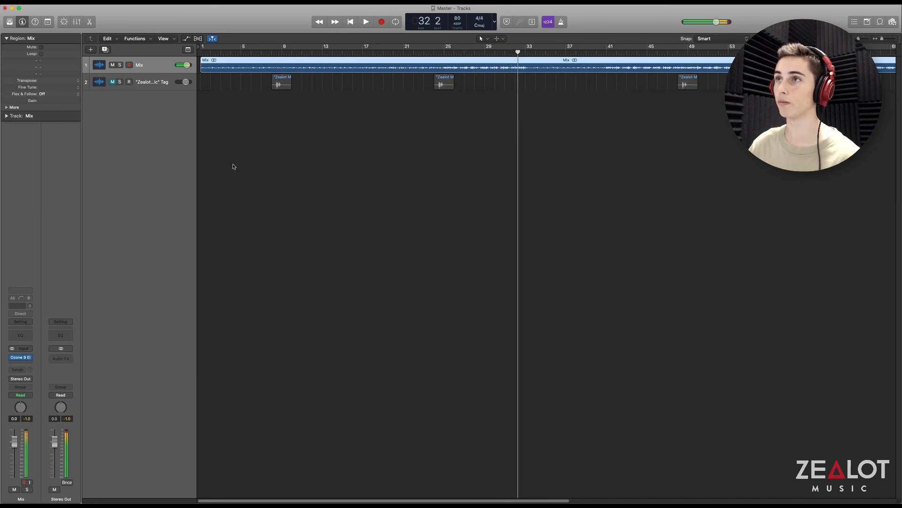
left_click(112, 82)
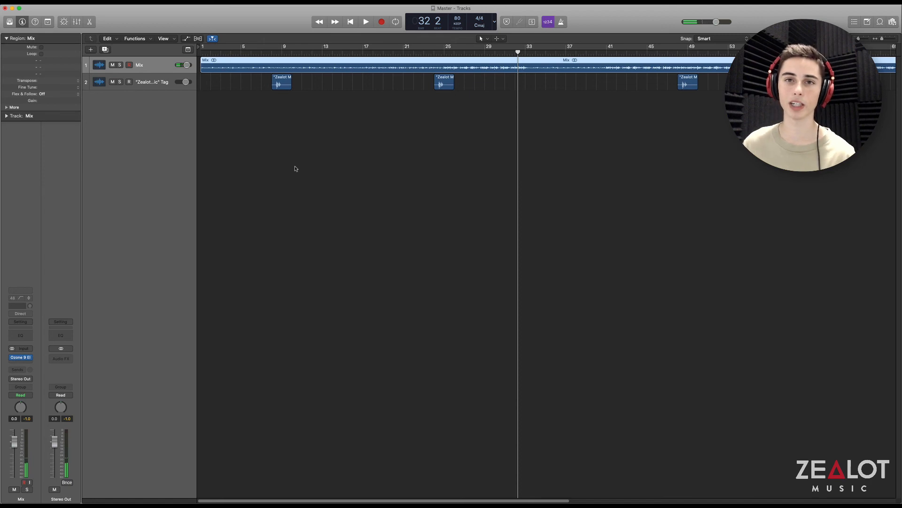